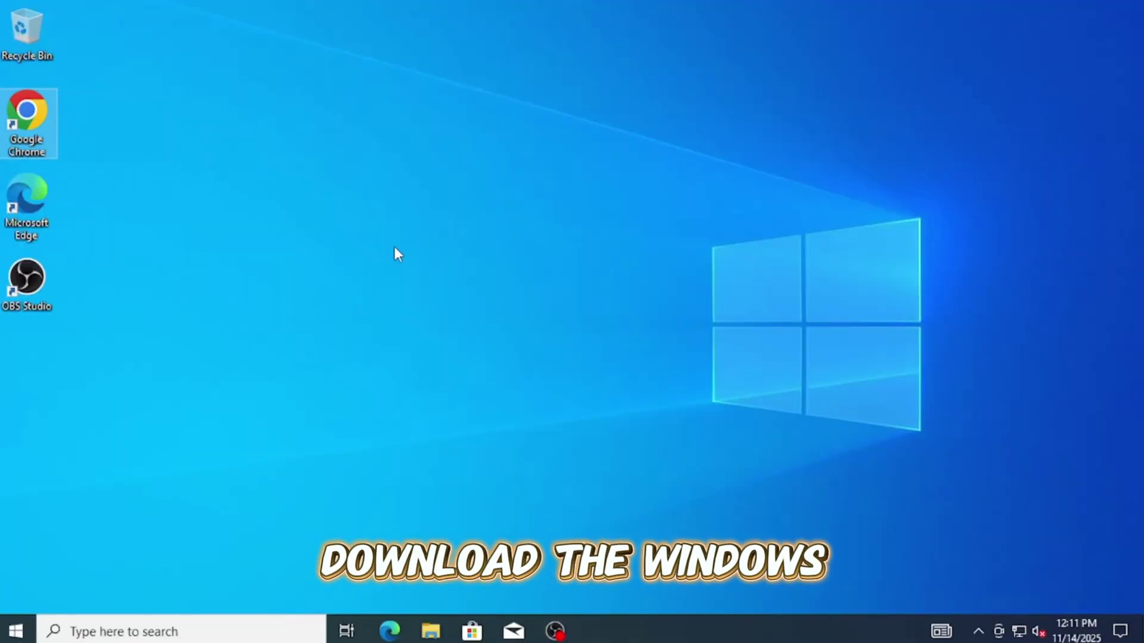
Step: Refresh the desktop, launch Chrome and search Google for 'windows 11'
{"action": "right_click", "coordinate": [482, 277]}
{"action": "left_click", "coordinate": [555, 325]}
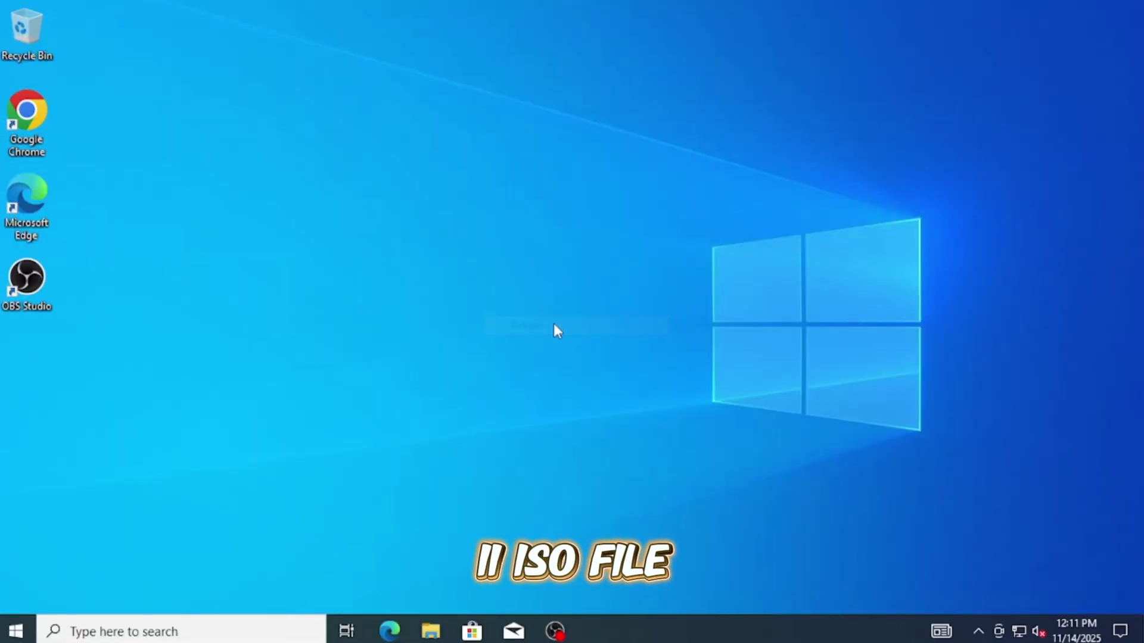
{"action": "double_click", "coordinate": [44, 107]}
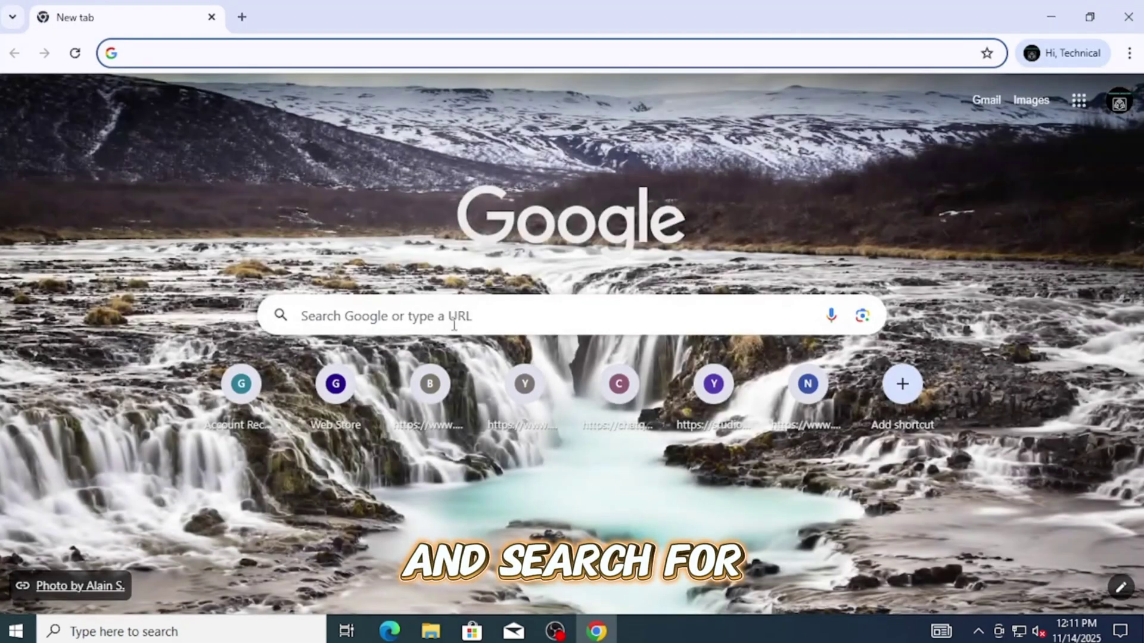
{"action": "left_click", "coordinate": [447, 323]}
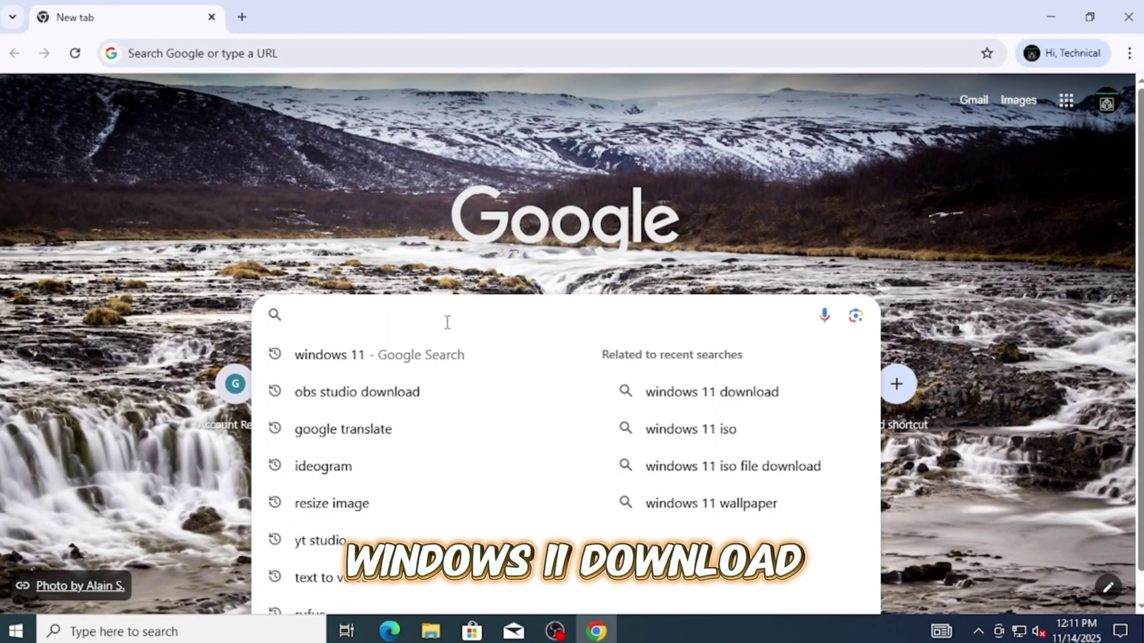
{"action": "type", "text": "windows 11"}
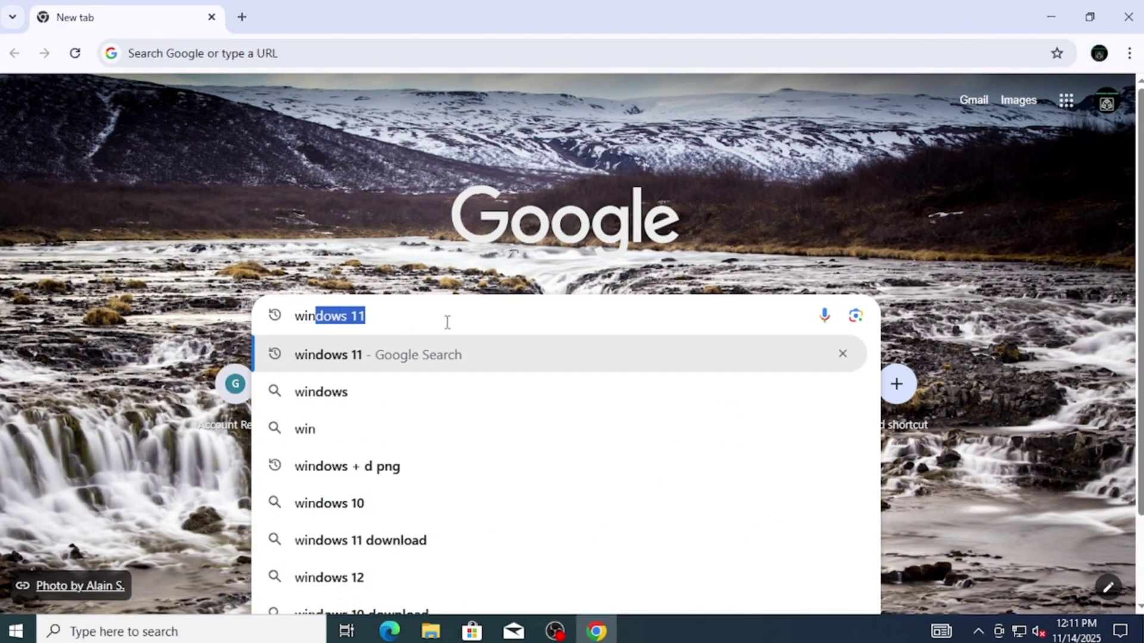
{"action": "key", "text": "Right"}
{"action": "key", "text": "Return"}
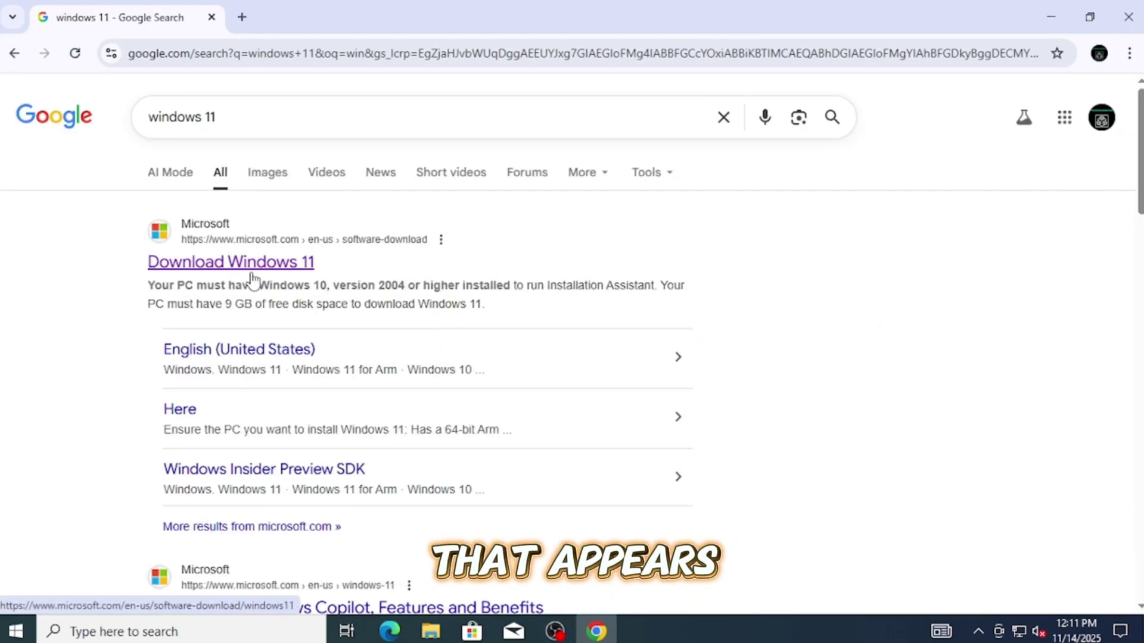
Step: Open Microsoft's Download Windows 11 page and scroll down to the disk image section
{"action": "left_click", "coordinate": [233, 264]}
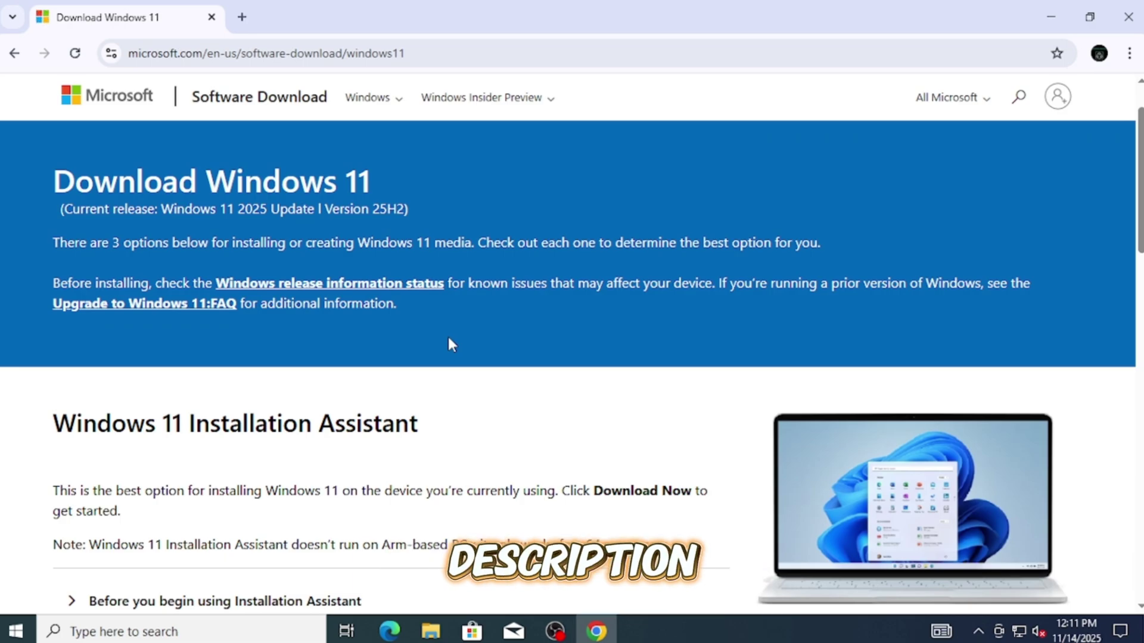
{"action": "scroll", "coordinate": [448, 340], "scroll_direction": "down", "scroll_amount": 7}
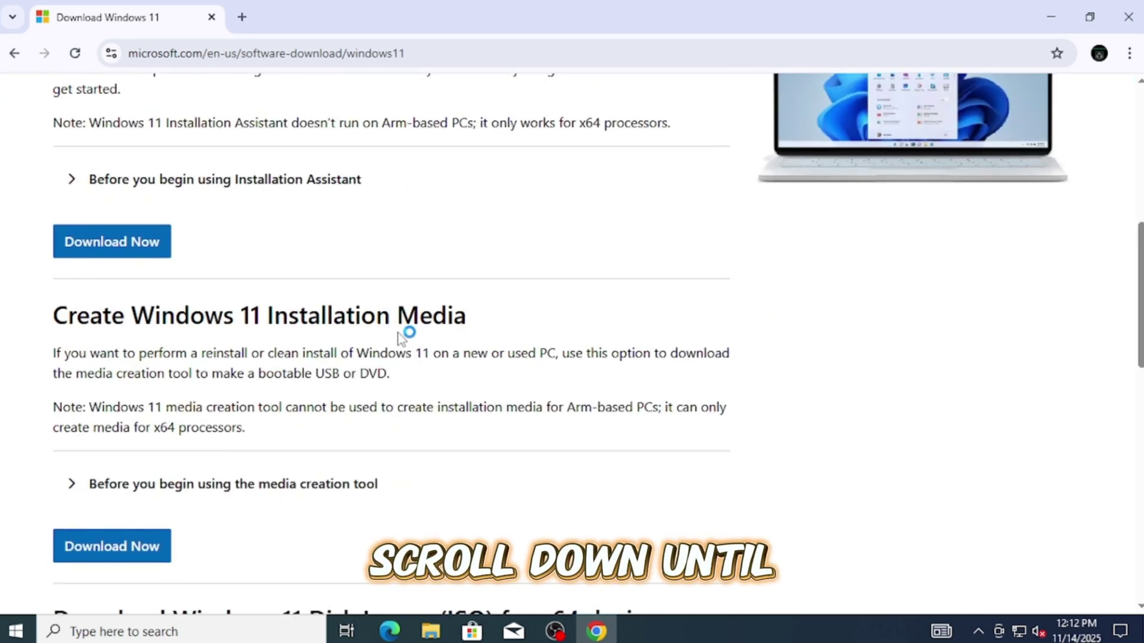
{"action": "scroll", "coordinate": [401, 336], "scroll_direction": "down", "scroll_amount": 3}
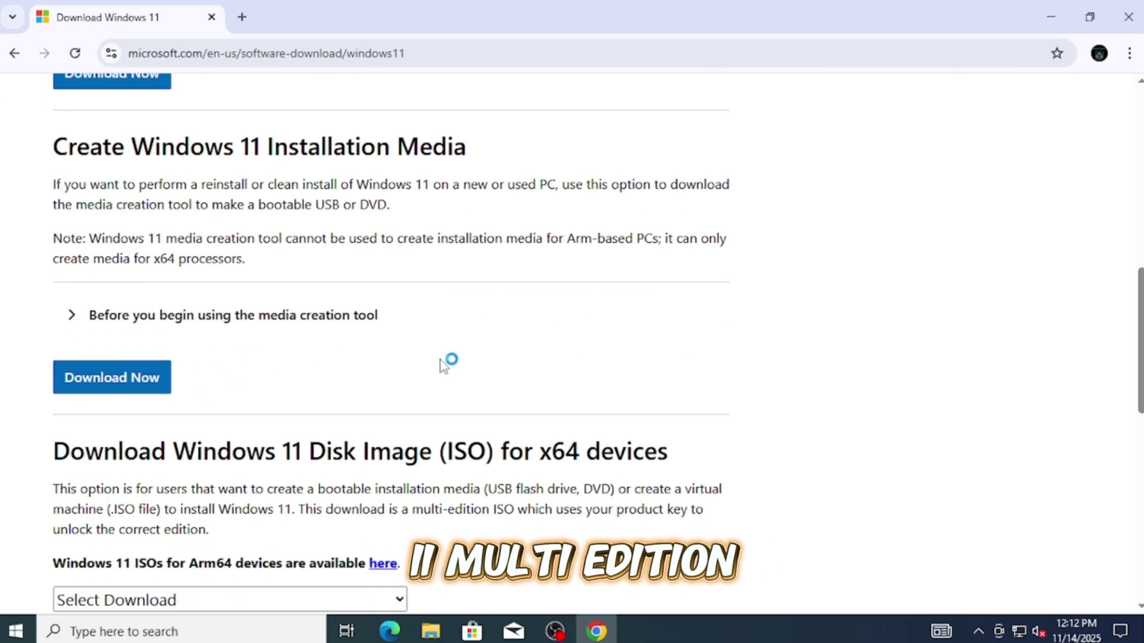
{"action": "scroll", "coordinate": [446, 361], "scroll_direction": "down", "scroll_amount": 1}
{"action": "scroll", "coordinate": [440, 361], "scroll_direction": "down", "scroll_amount": 2}
{"action": "scroll", "coordinate": [521, 365], "scroll_direction": "down", "scroll_amount": 1}
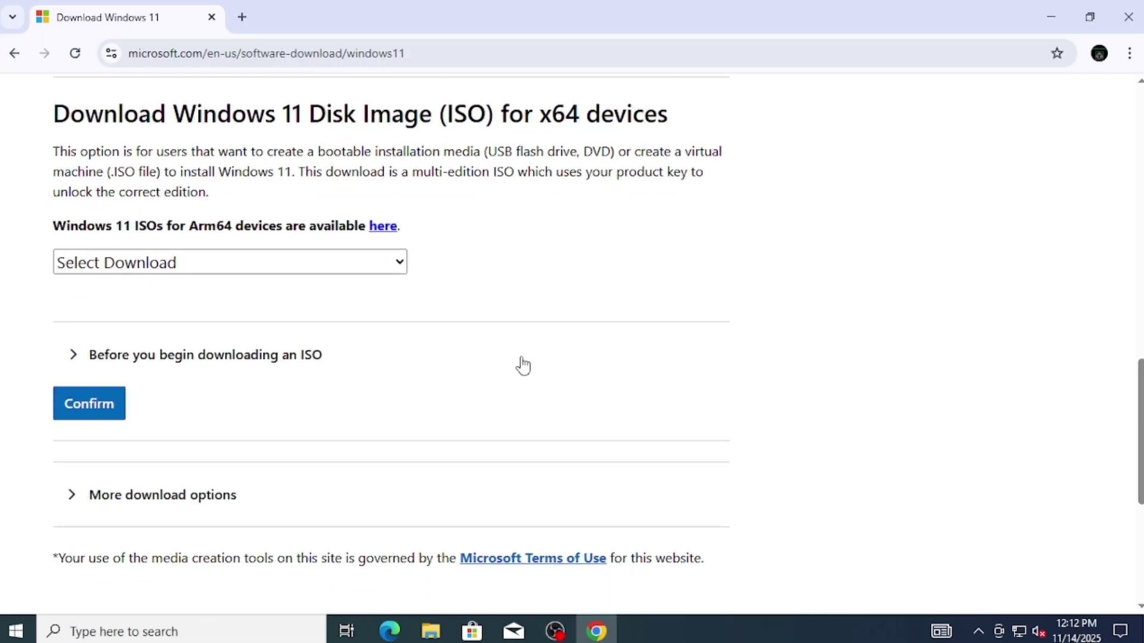
Step: Select and confirm the Windows 11 multi-edition x64 ISO, then choose English (United States)
{"action": "left_click", "coordinate": [324, 273]}
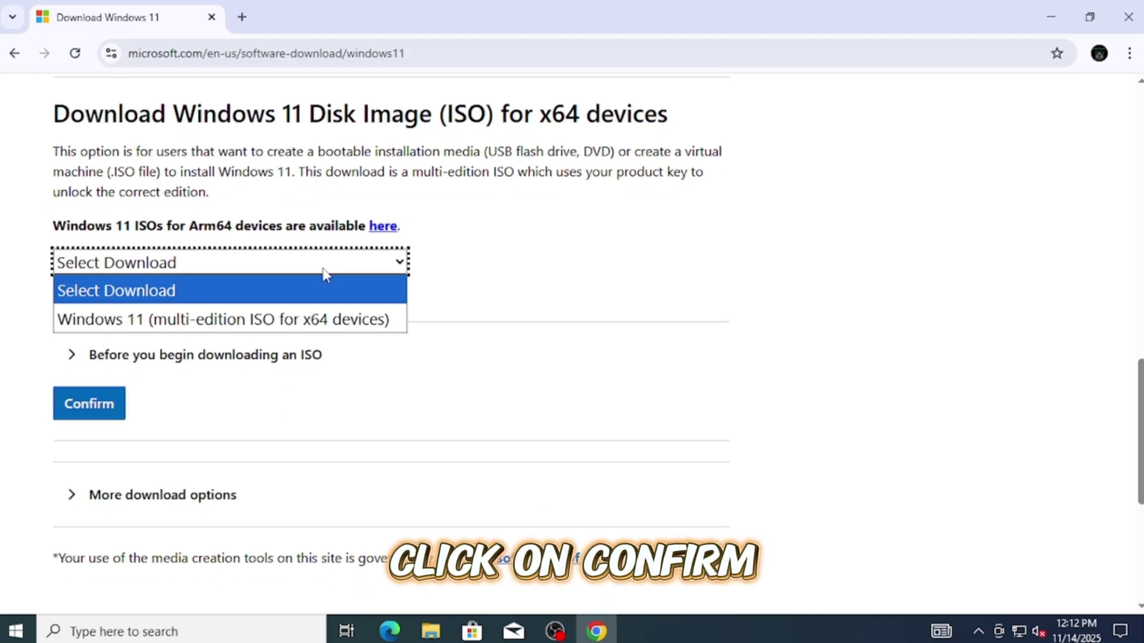
{"action": "left_click", "coordinate": [298, 320]}
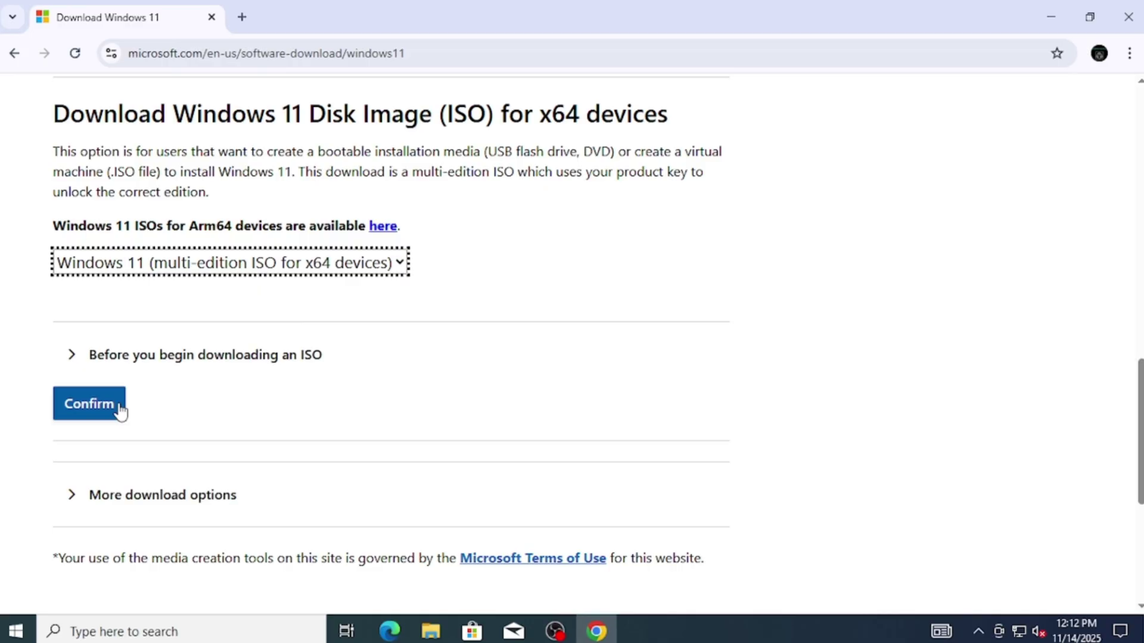
{"action": "scroll", "coordinate": [360, 388], "scroll_direction": "down", "scroll_amount": 2}
{"action": "scroll", "coordinate": [359, 383], "scroll_direction": "up", "scroll_amount": 2}
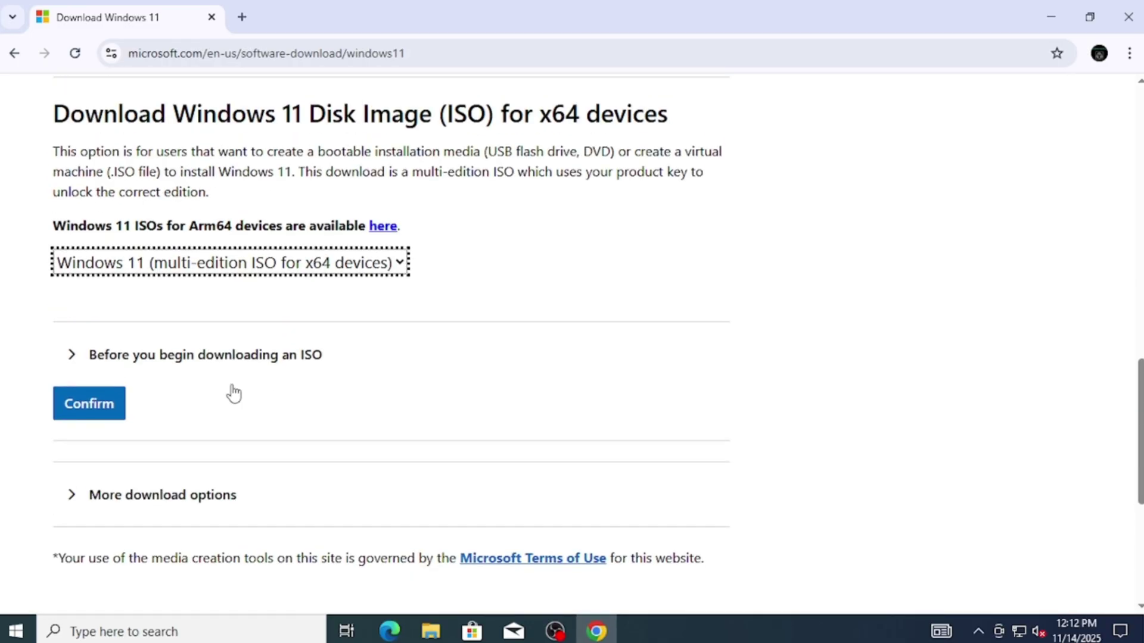
{"action": "left_click", "coordinate": [95, 414]}
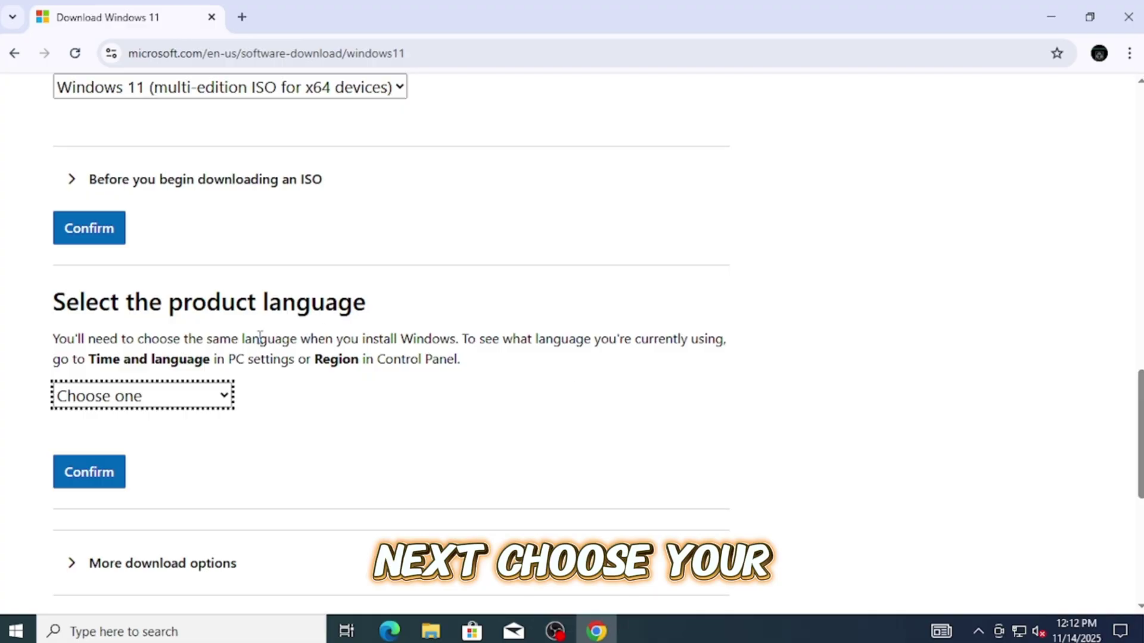
{"action": "left_click", "coordinate": [222, 395]}
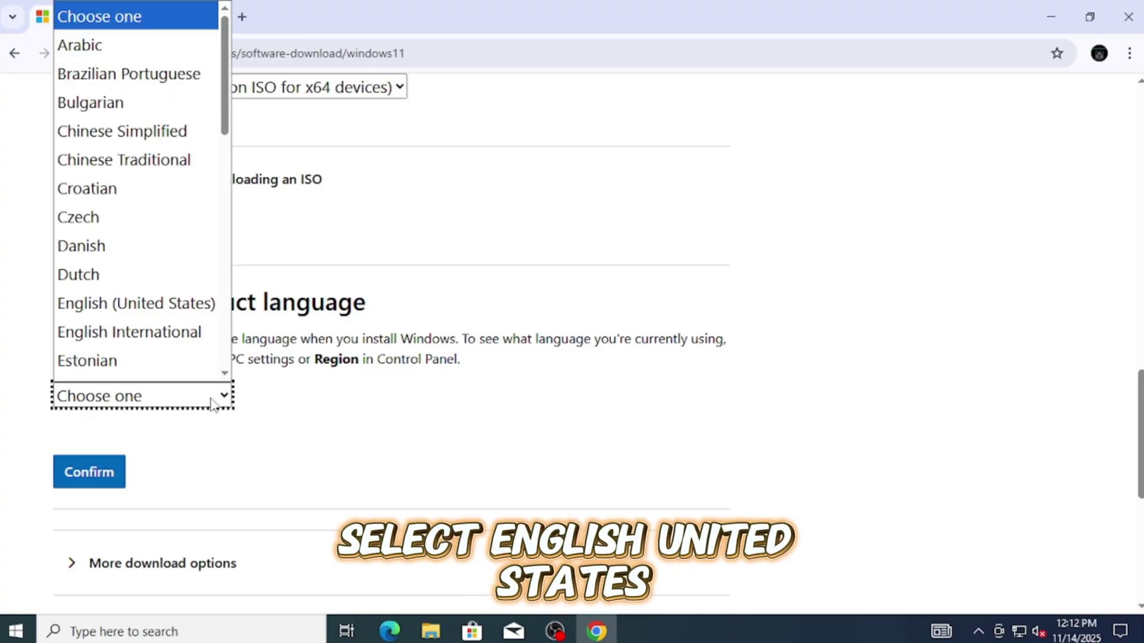
{"action": "left_click", "coordinate": [169, 304]}
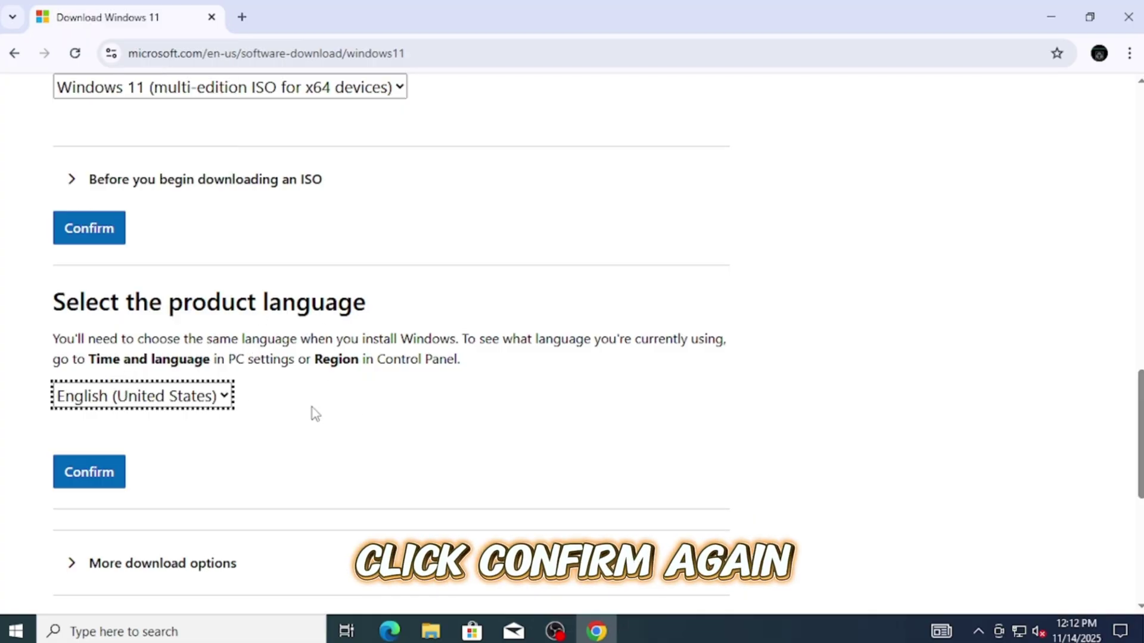
{"action": "scroll", "coordinate": [351, 404], "scroll_direction": "down", "scroll_amount": 3}
Step: Confirm English (United States) and start the 64-bit Win11_25H2_English_x64.iso download, checking its progress
{"action": "left_click", "coordinate": [92, 311]}
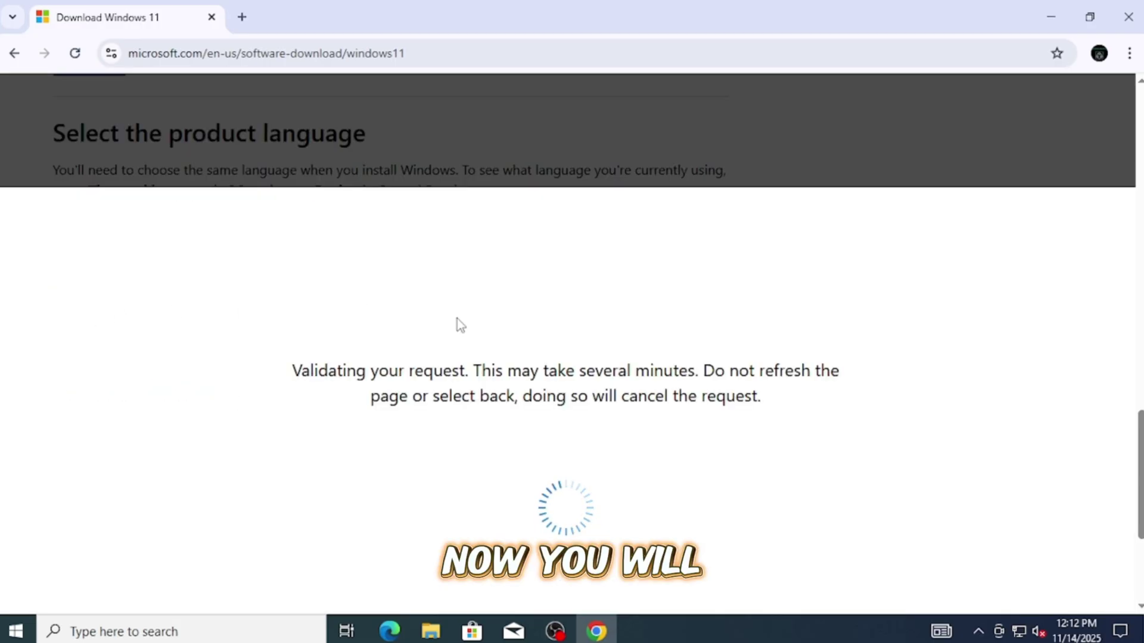
{"action": "scroll", "coordinate": [459, 360], "scroll_direction": "up", "scroll_amount": 3}
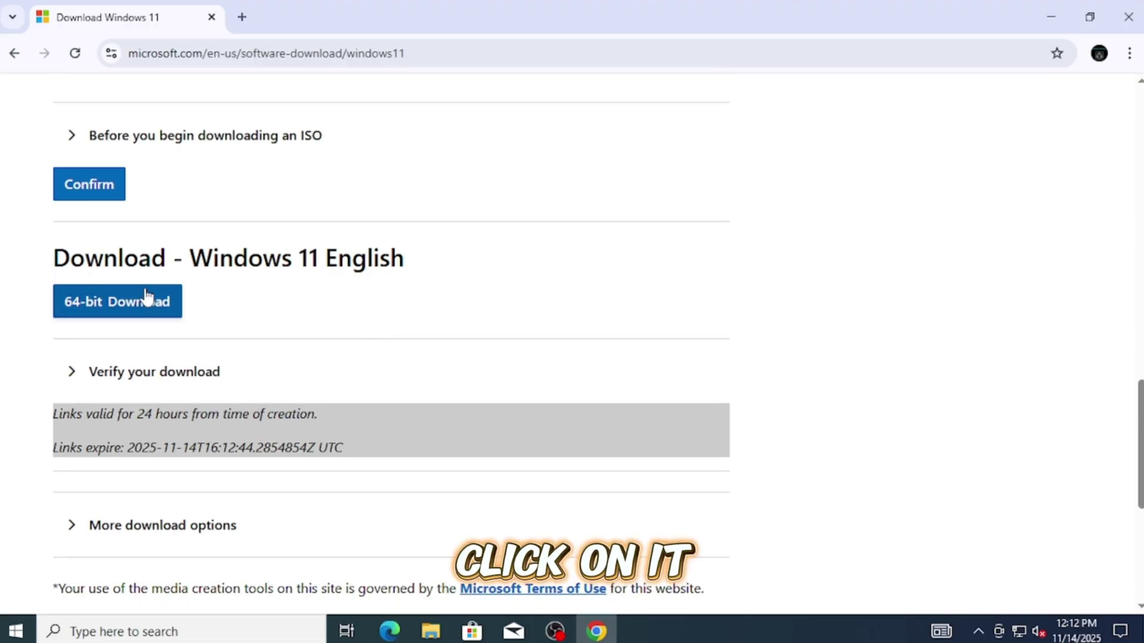
{"action": "left_click", "coordinate": [143, 300]}
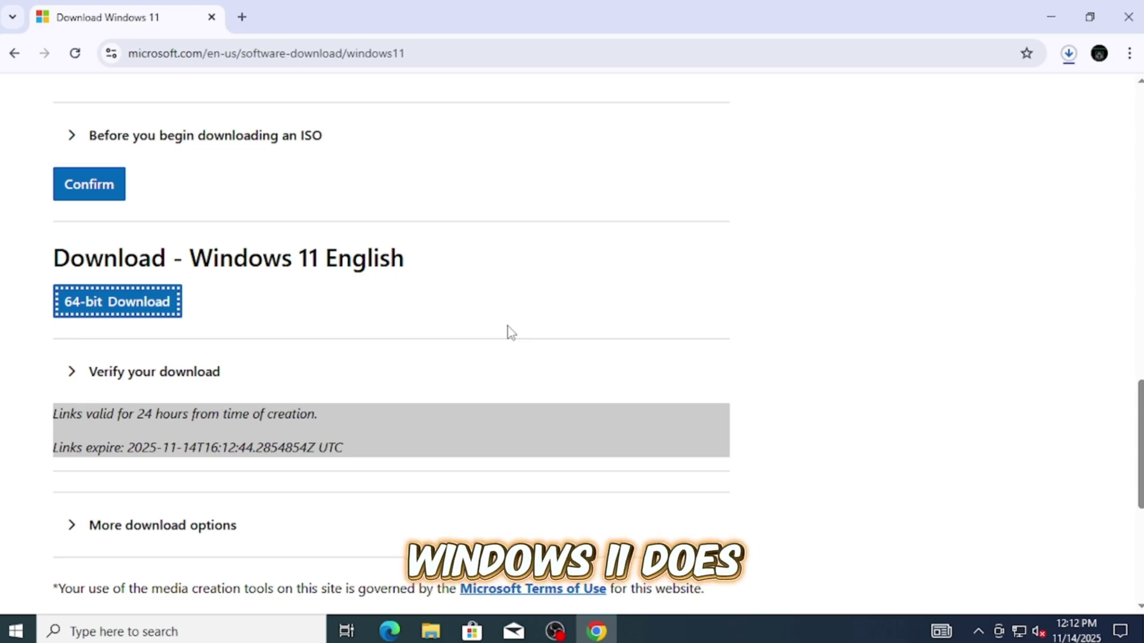
{"action": "left_click", "coordinate": [1069, 54]}
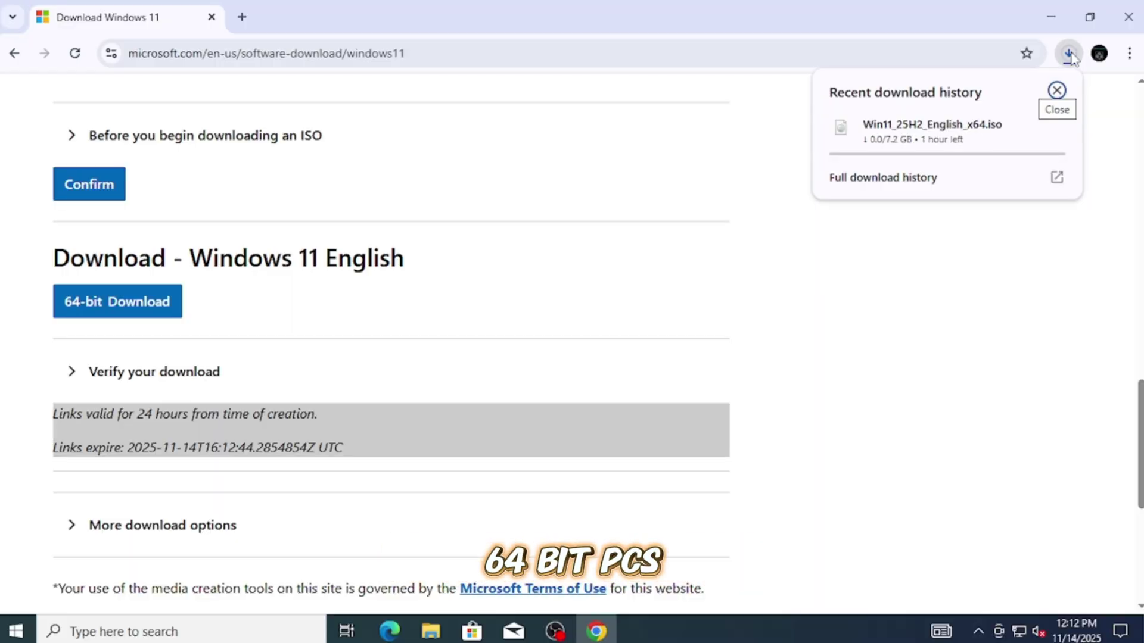
{"action": "left_click", "coordinate": [1070, 54]}
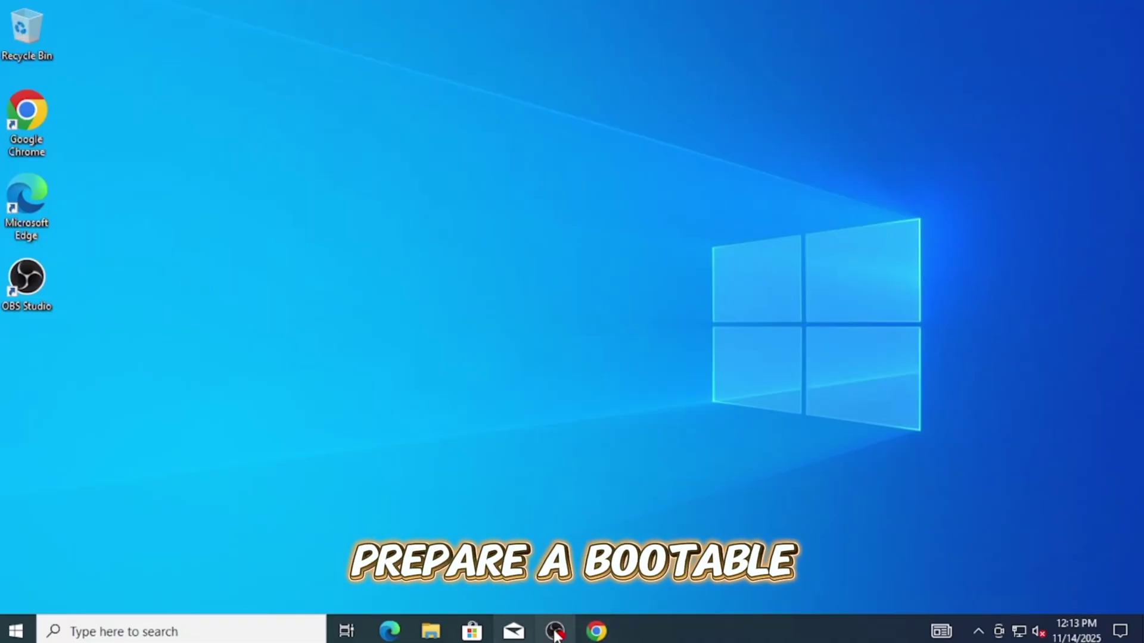
Step: Search Google for 'rufus', open rufus.ie, and scroll to the Download section listing rufus-4.11.exe
{"action": "left_click", "coordinate": [596, 631]}
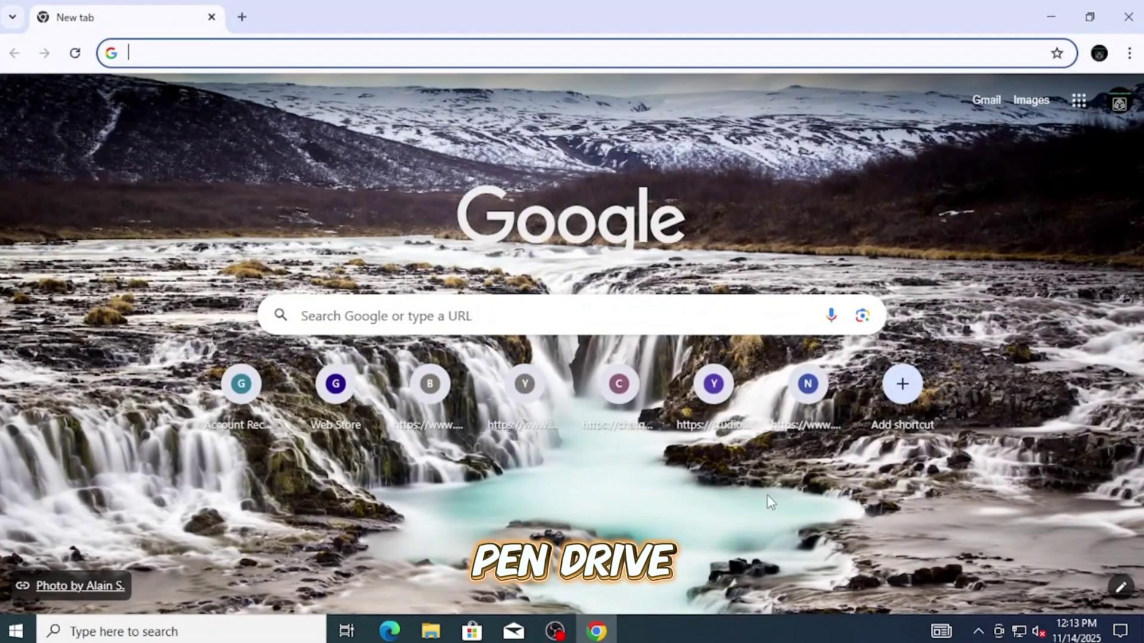
{"action": "left_click", "coordinate": [345, 316]}
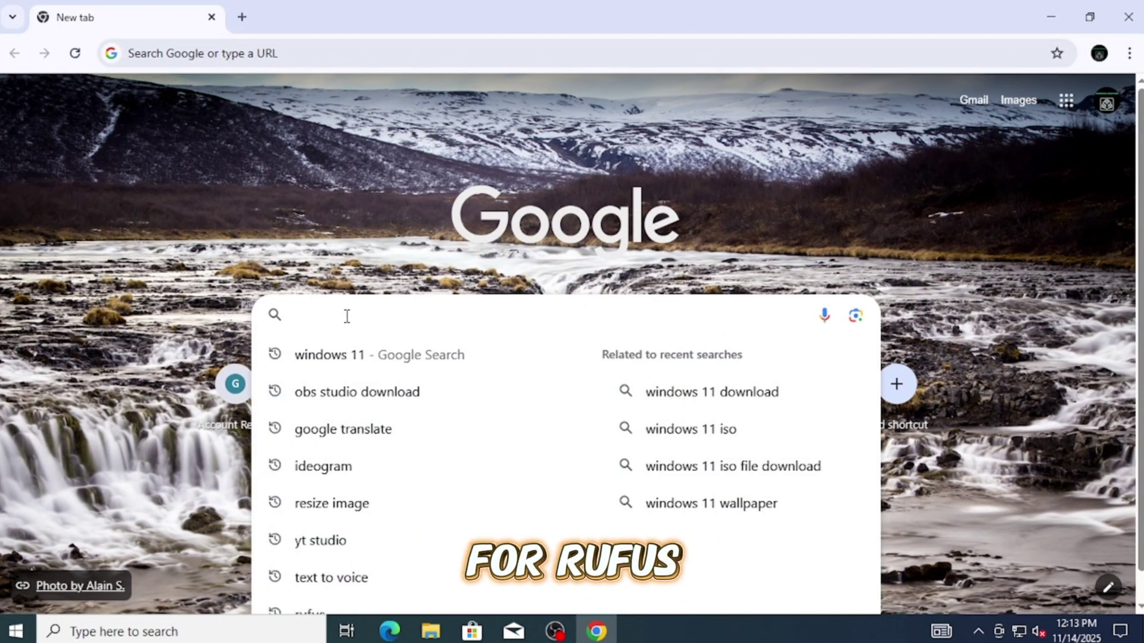
{"action": "type", "text": "rufus"}
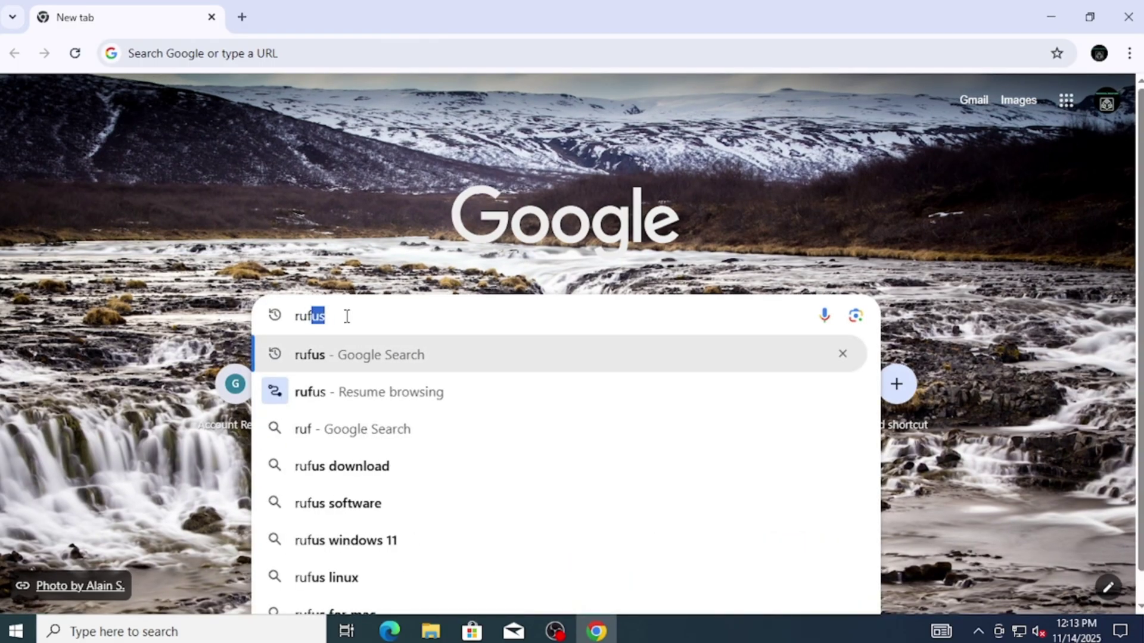
{"action": "key", "text": "Return"}
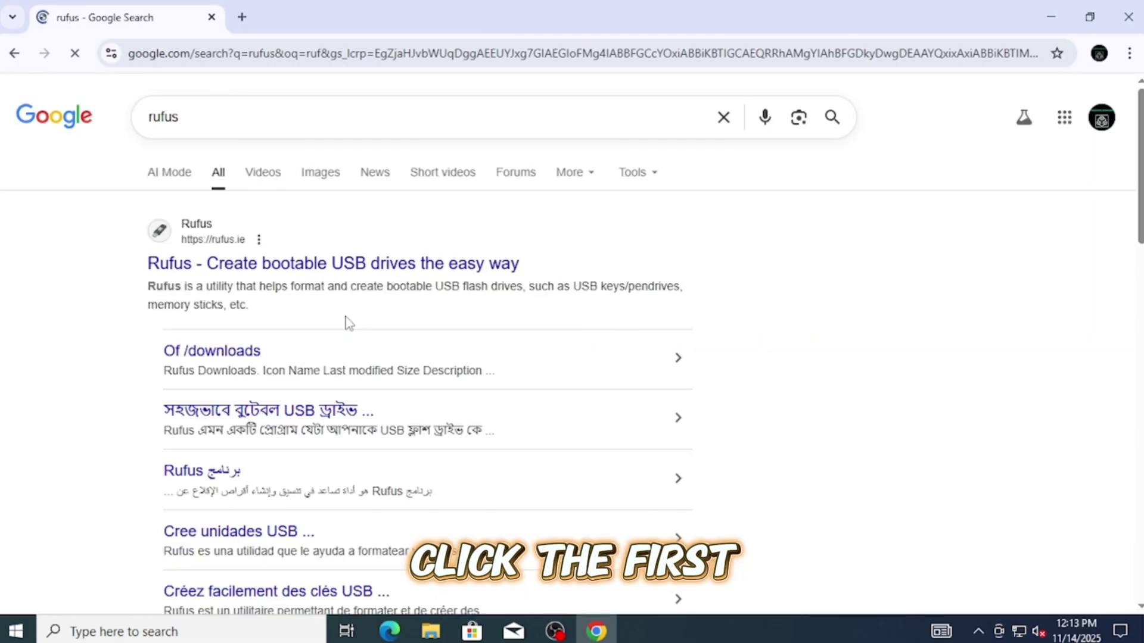
{"action": "left_click", "coordinate": [315, 267]}
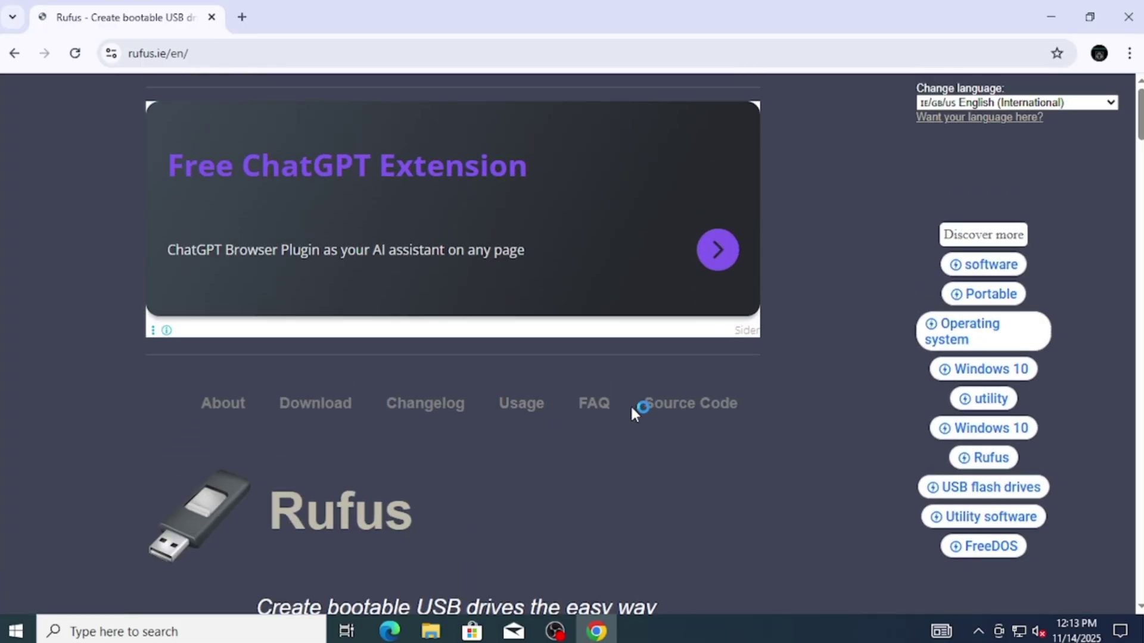
{"action": "scroll", "coordinate": [562, 496], "scroll_direction": "down", "scroll_amount": 5}
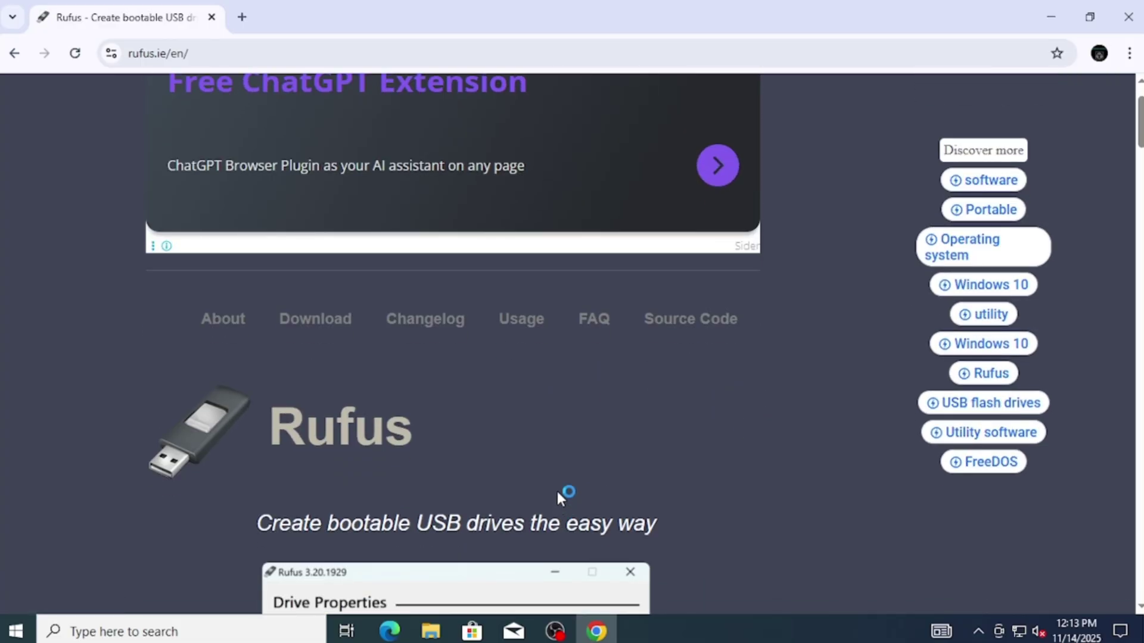
{"action": "scroll", "coordinate": [644, 451], "scroll_direction": "down", "scroll_amount": 10}
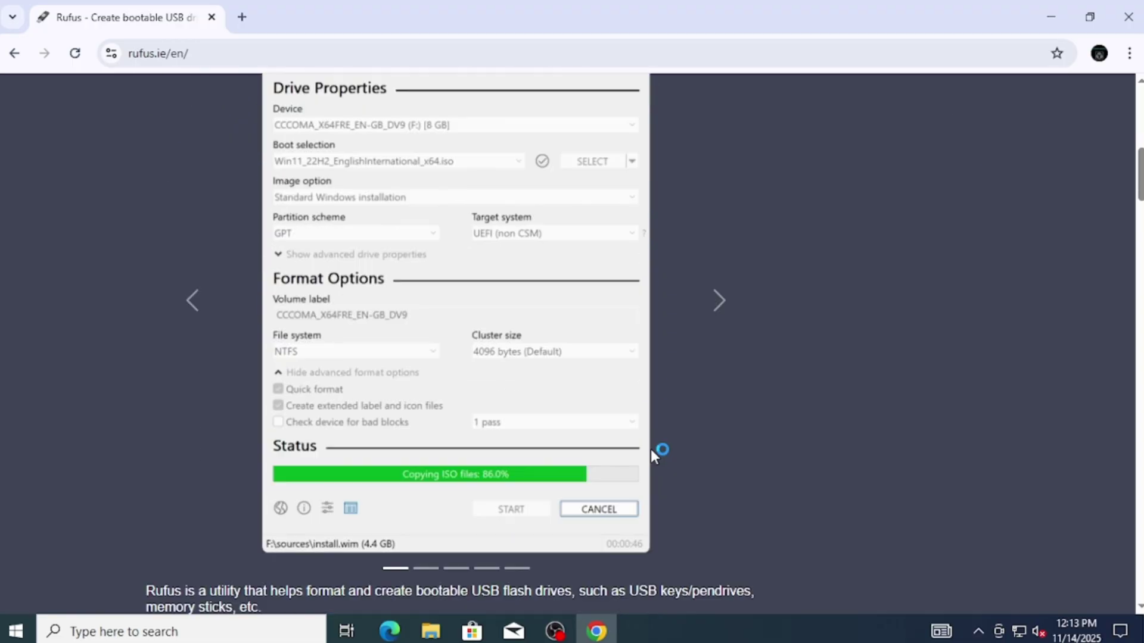
{"action": "scroll", "coordinate": [654, 456], "scroll_direction": "down", "scroll_amount": 8}
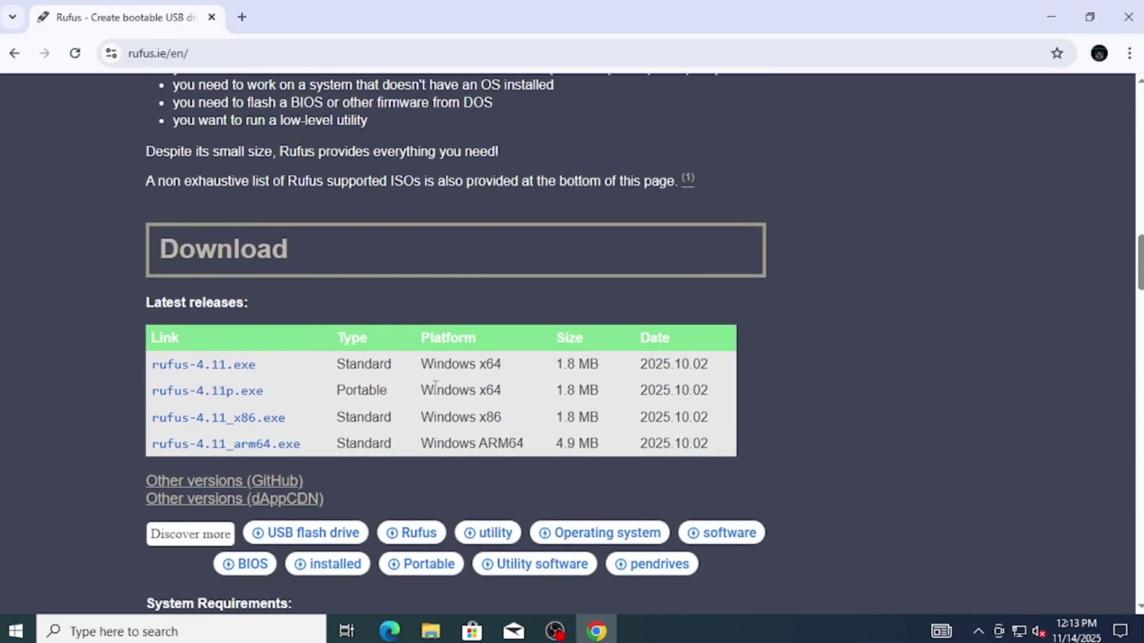
Step: Download rufus-4.11.exe, dismiss the full-page ad, and show the file in Downloads
{"action": "left_click", "coordinate": [222, 367]}
{"action": "left_click", "coordinate": [225, 364]}
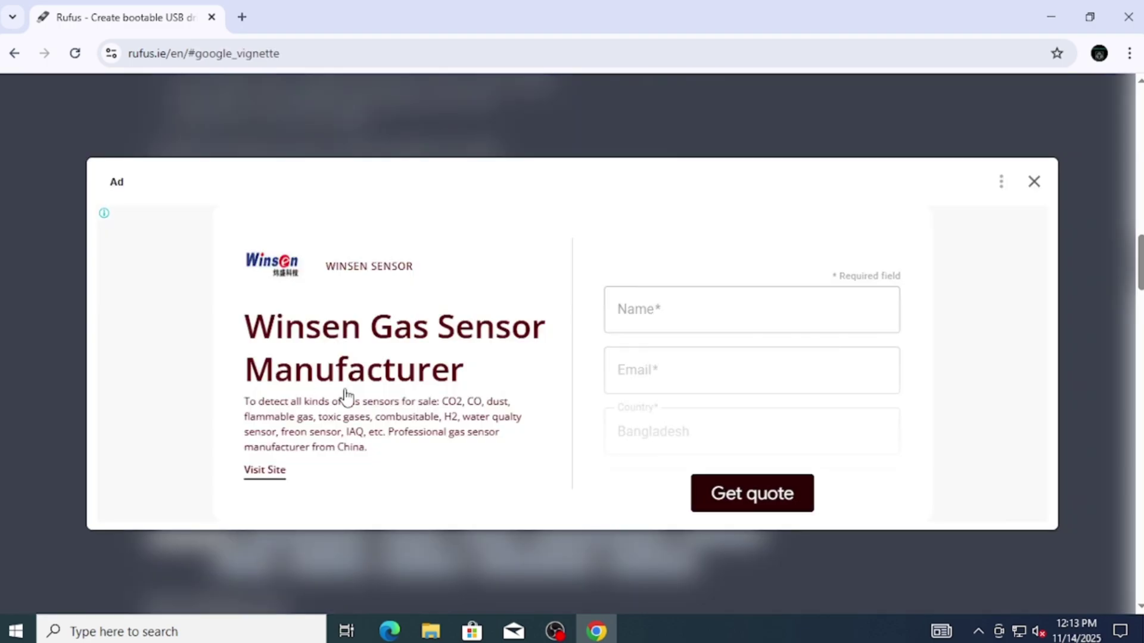
{"action": "left_click", "coordinate": [1034, 182]}
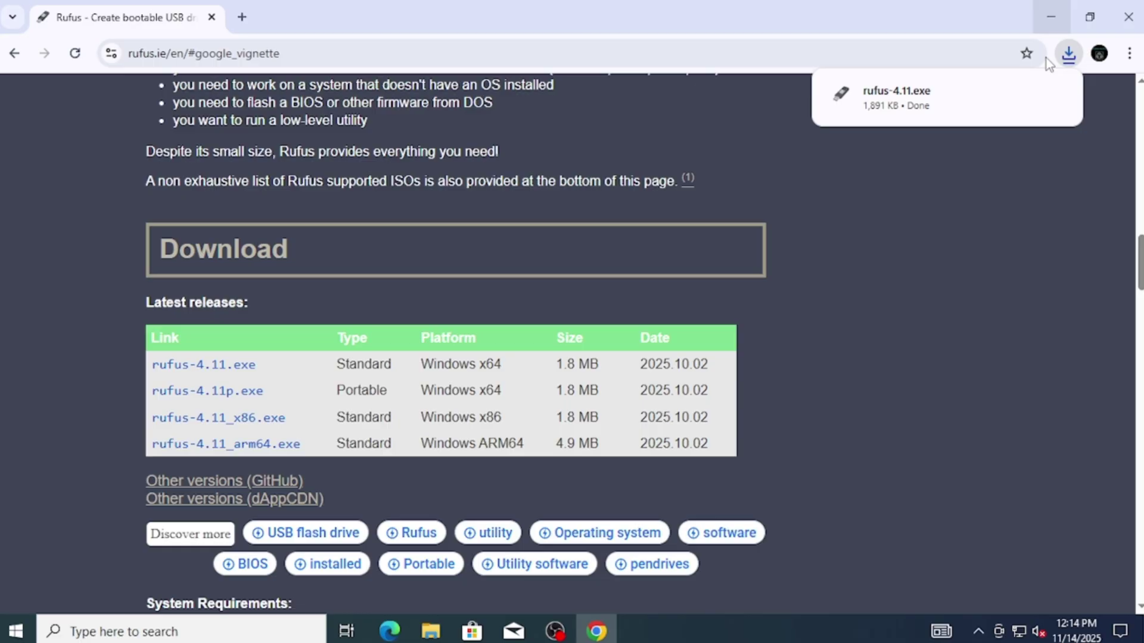
{"action": "left_click", "coordinate": [1024, 100]}
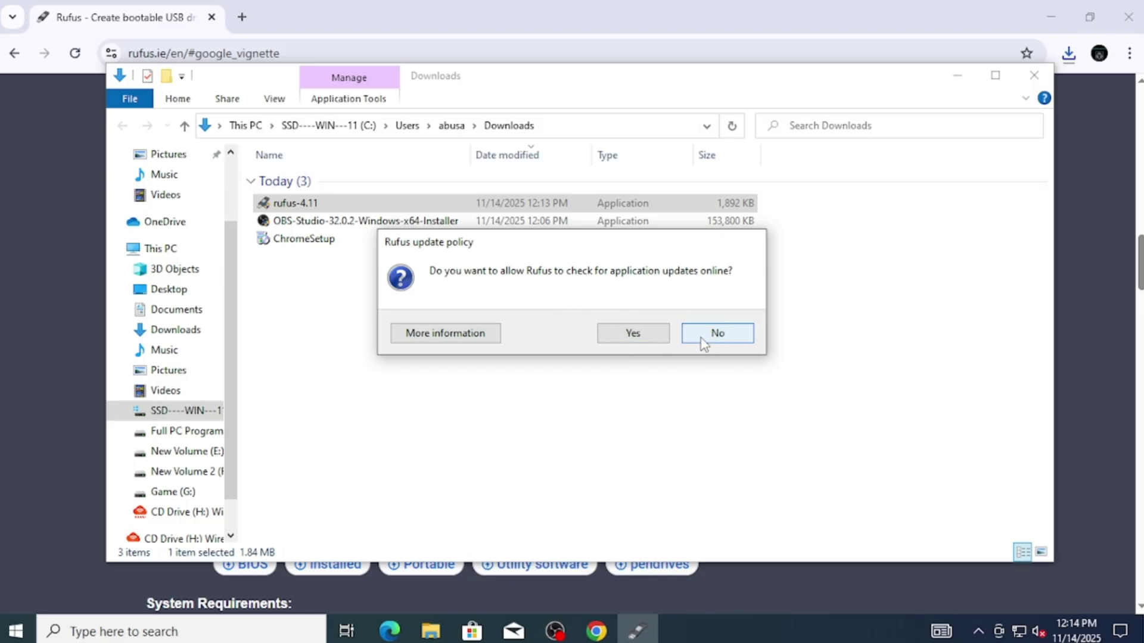
Step: Answer Rufus's update-check prompt and minimize Chrome and the Downloads folder
{"action": "left_click", "coordinate": [642, 332]}
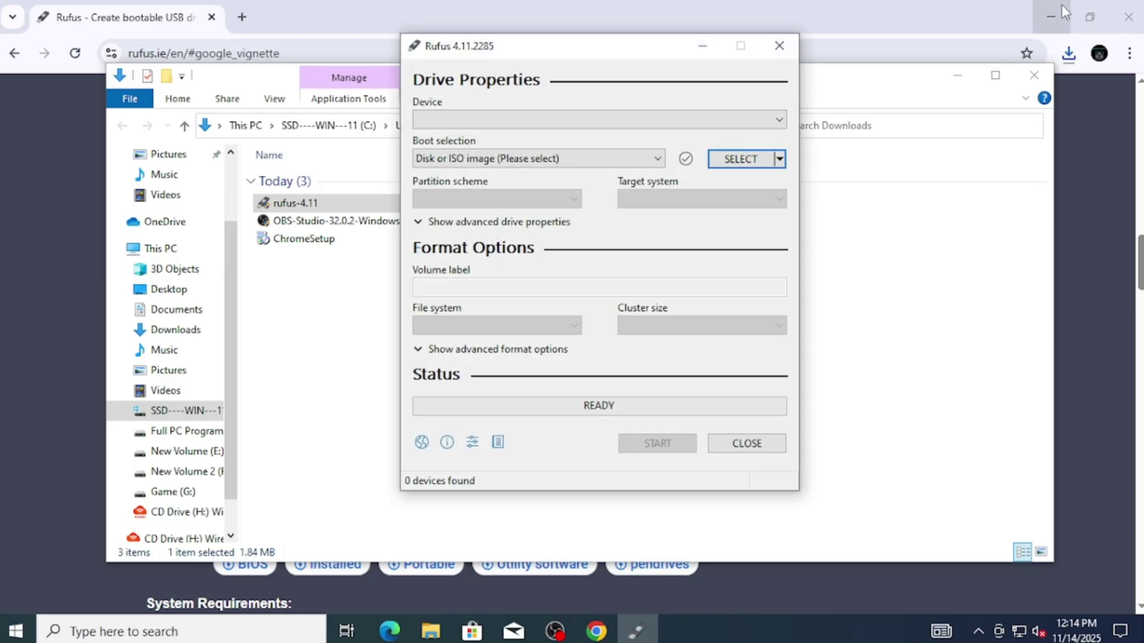
{"action": "left_click", "coordinate": [1050, 16]}
{"action": "left_click", "coordinate": [957, 77]}
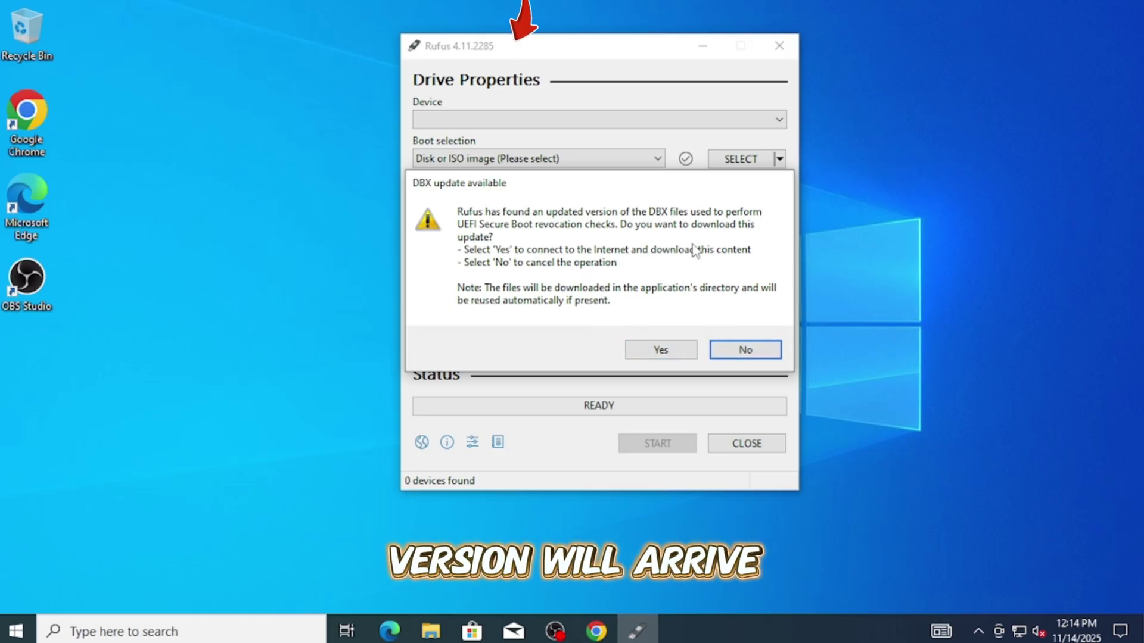
Step: Answer the UEFI DBX update prompt and refresh the desktop
{"action": "left_click", "coordinate": [662, 353]}
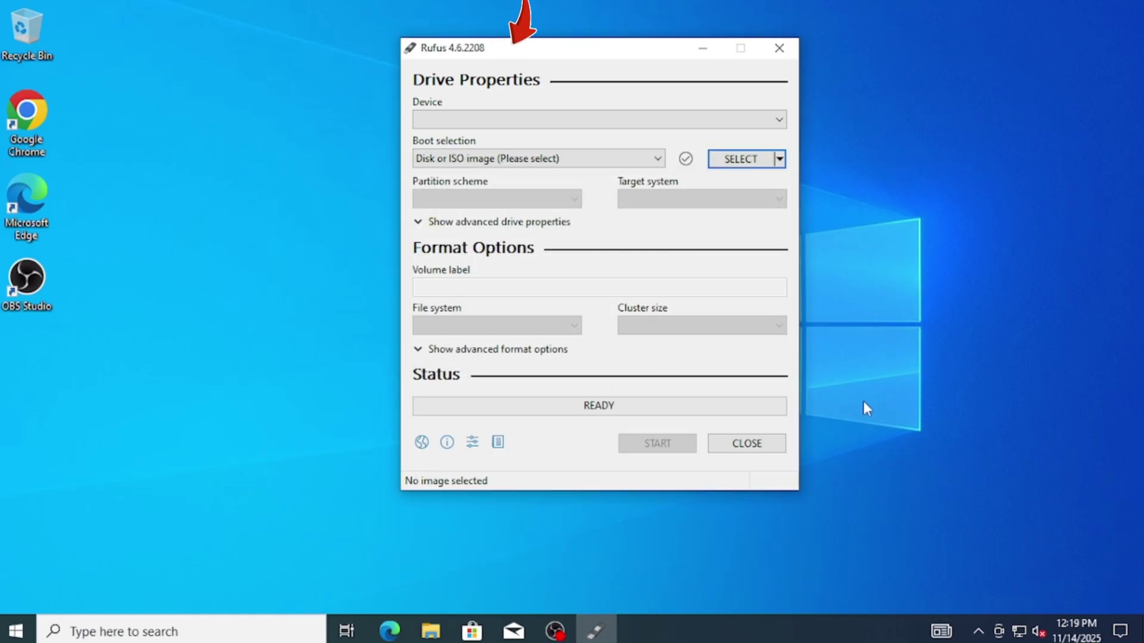
{"action": "right_click", "coordinate": [871, 329]}
{"action": "left_click", "coordinate": [911, 380]}
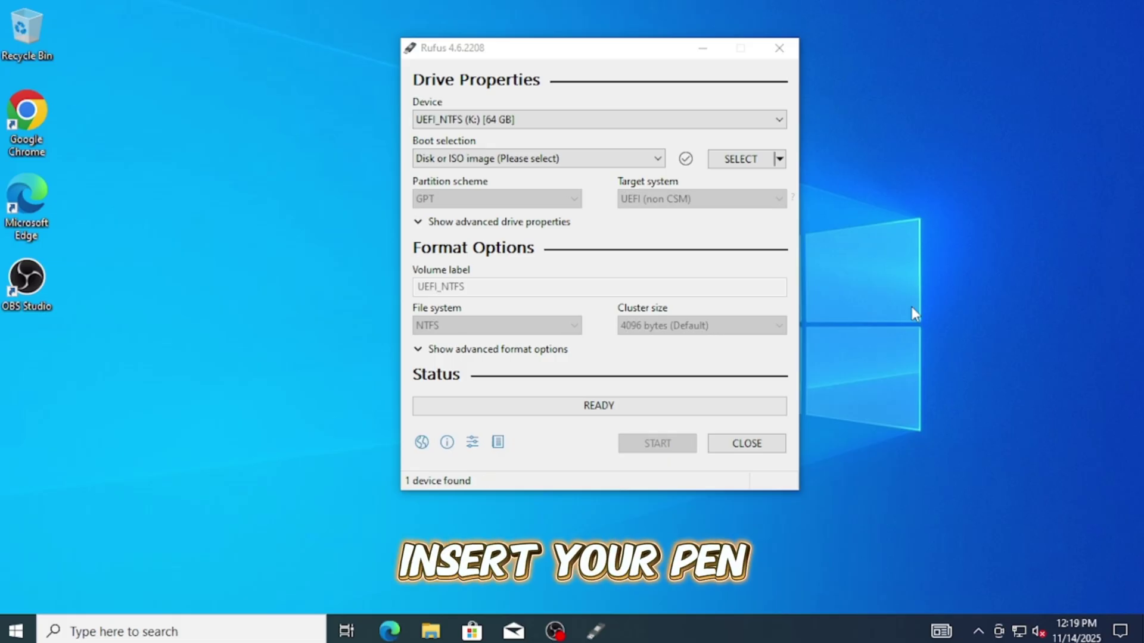
Step: Target the 64 GB USB drive and load Win11_25H2_English_x64.iso as the boot image
{"action": "left_click", "coordinate": [593, 120]}
{"action": "left_click", "coordinate": [597, 122]}
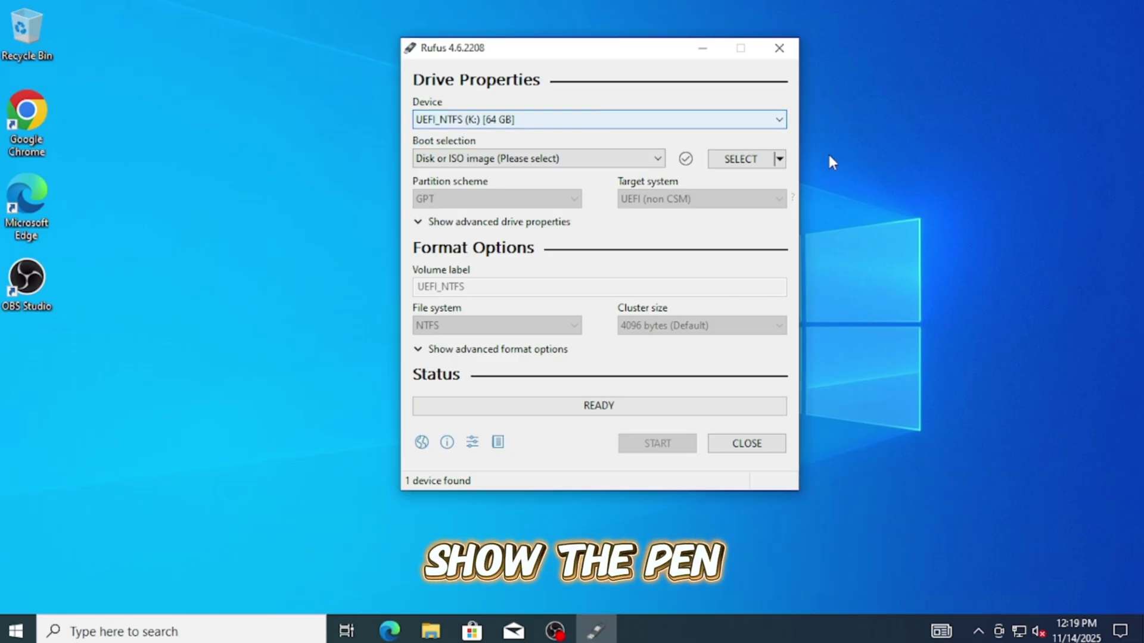
{"action": "left_click", "coordinate": [741, 158]}
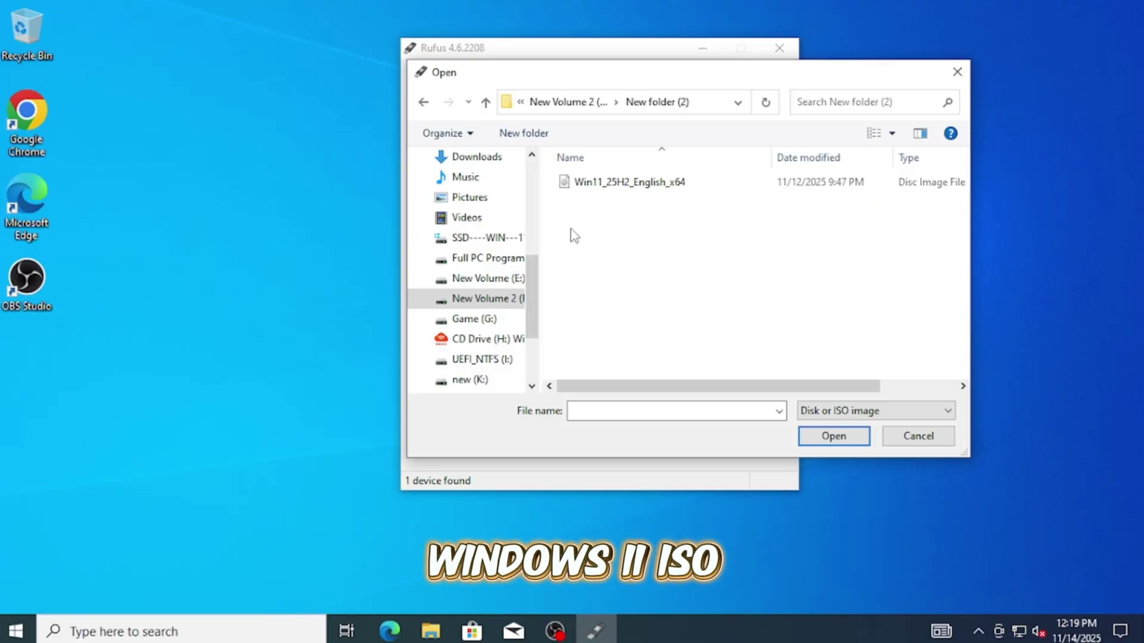
{"action": "left_click", "coordinate": [623, 183]}
{"action": "left_click", "coordinate": [863, 436]}
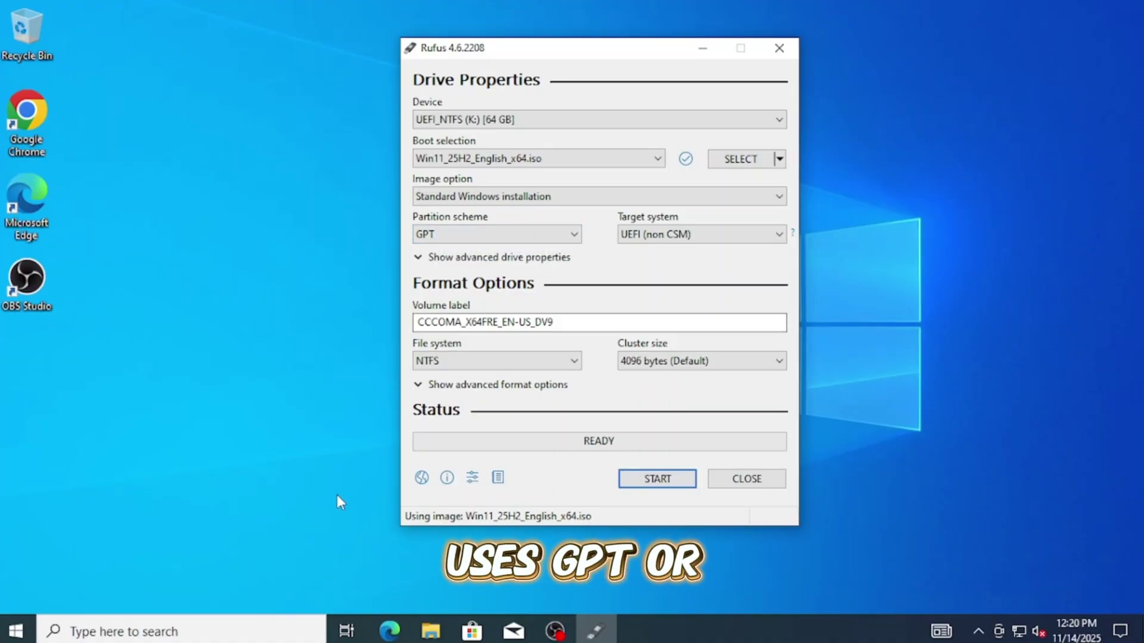
{"action": "right_click", "coordinate": [16, 630]}
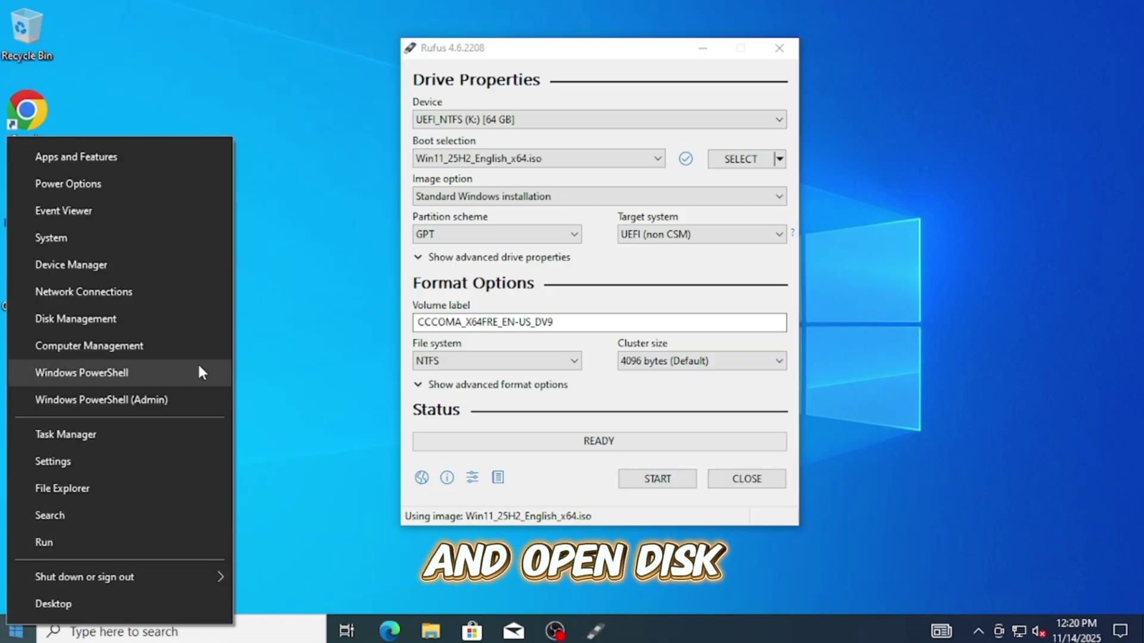
{"action": "left_click", "coordinate": [135, 320]}
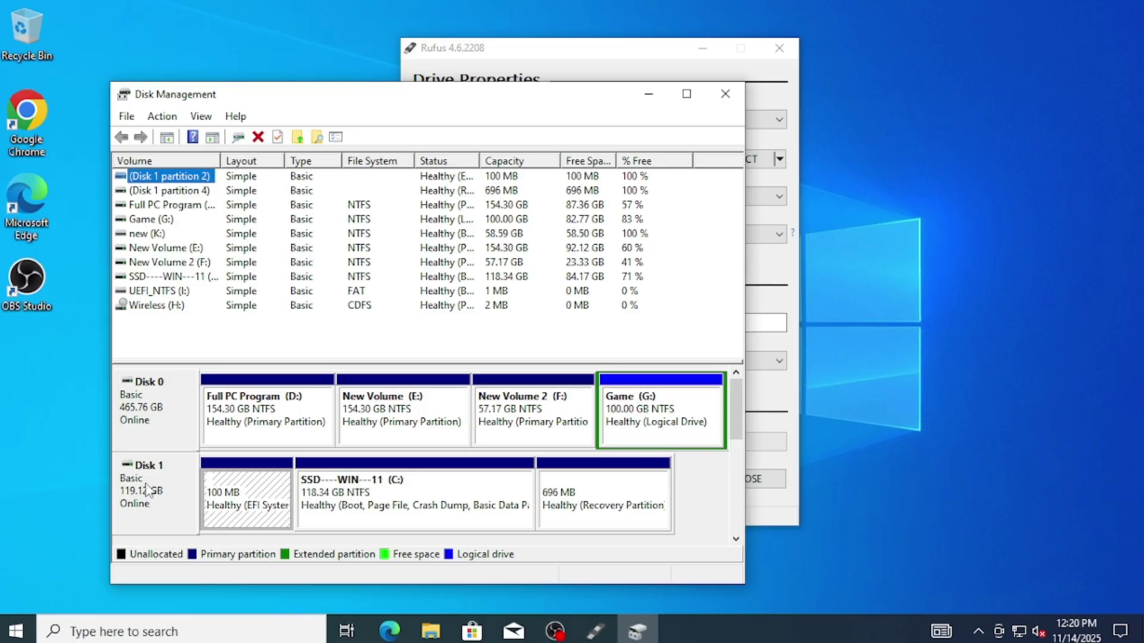
{"action": "right_click", "coordinate": [164, 488]}
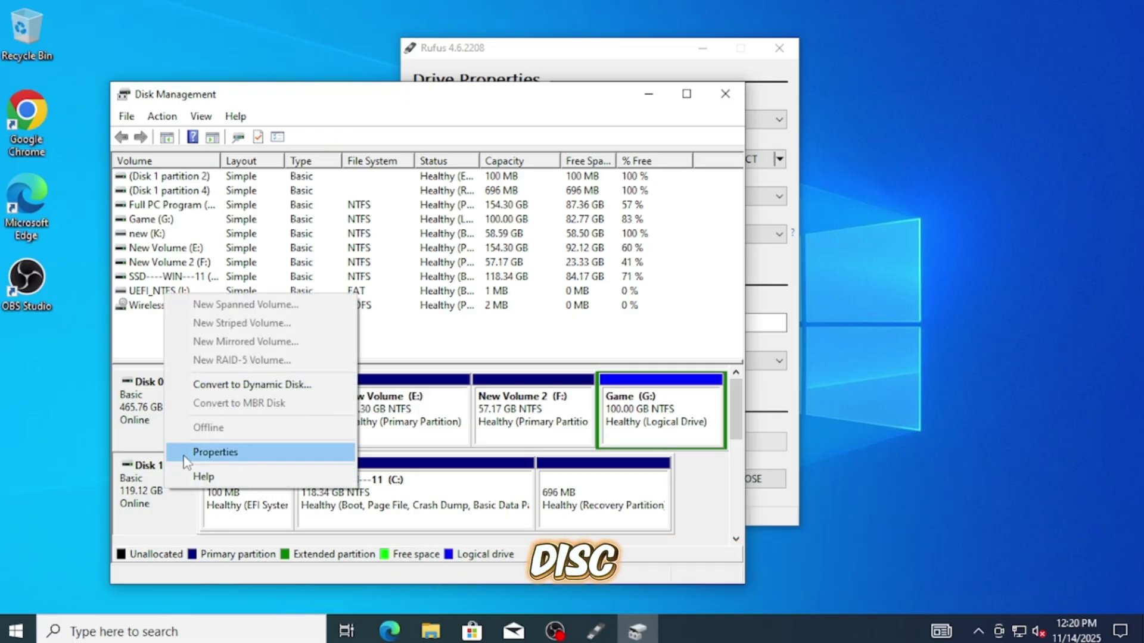
{"action": "left_click", "coordinate": [199, 453]}
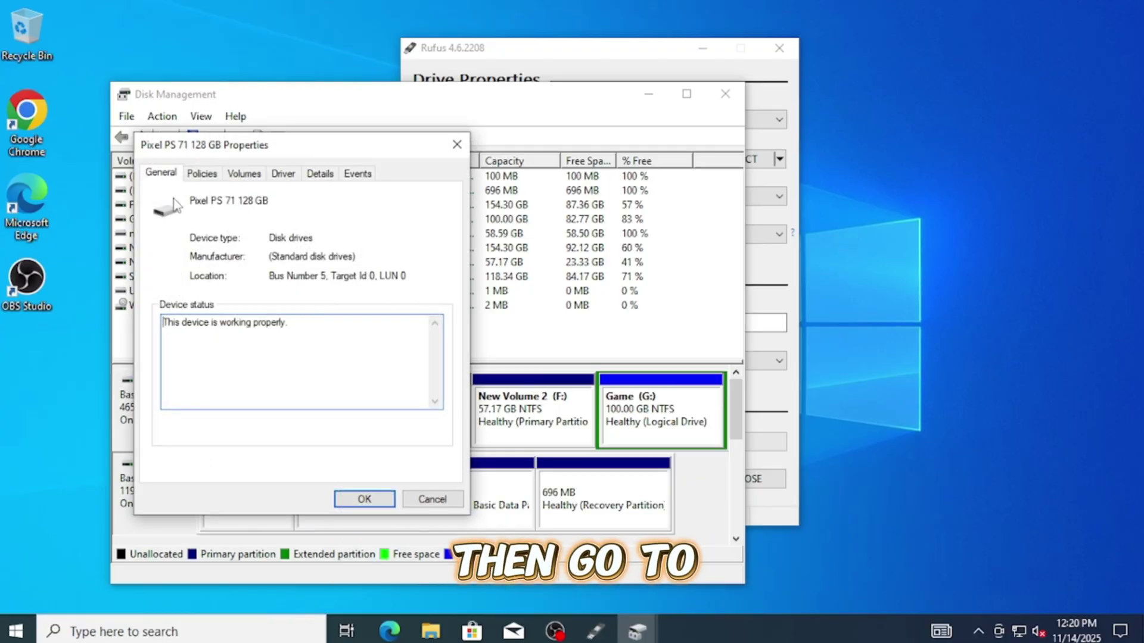
{"action": "left_click", "coordinate": [244, 174]}
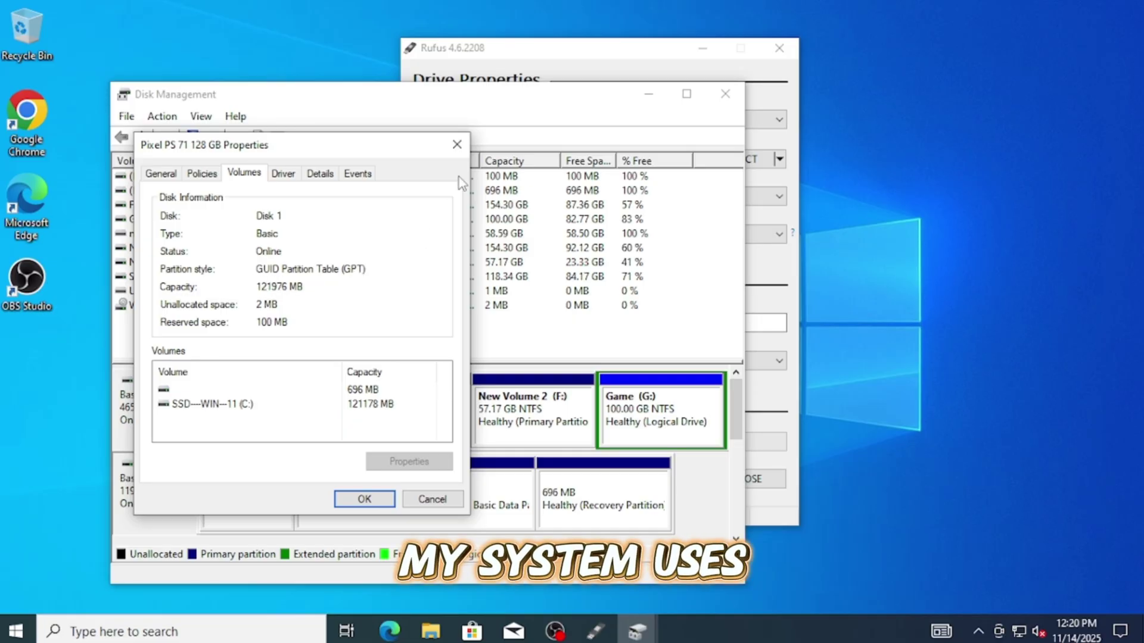
{"action": "left_click", "coordinate": [457, 145]}
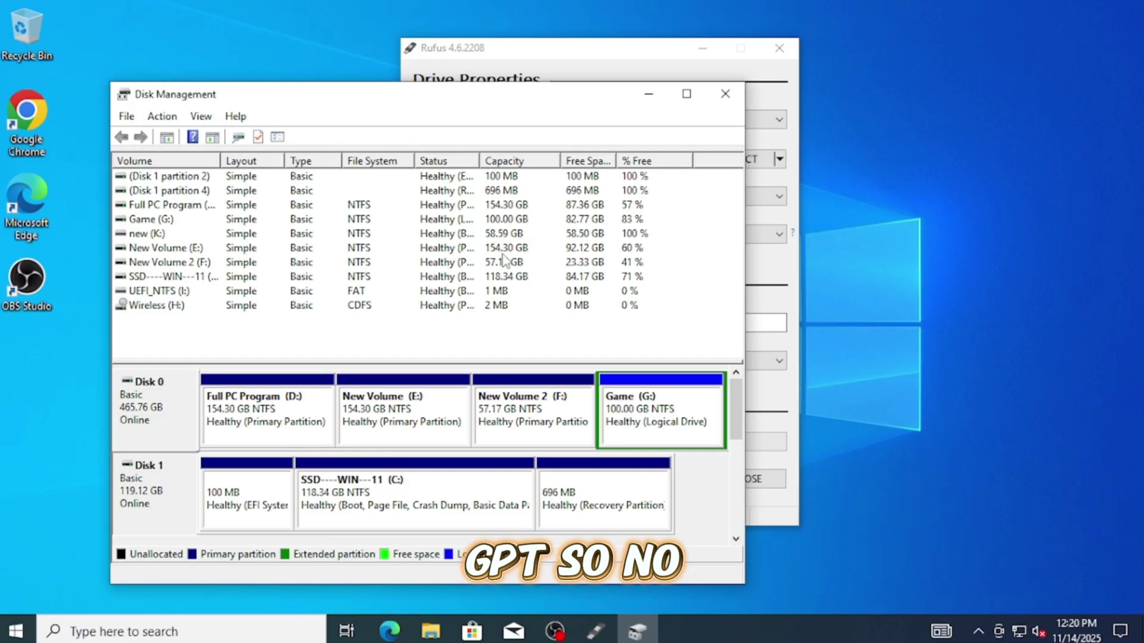
{"action": "left_click", "coordinate": [725, 93]}
Step: Keep GPT, start the drive creation, and uncheck removing the online Microsoft account requirement
{"action": "left_click", "coordinate": [550, 235]}
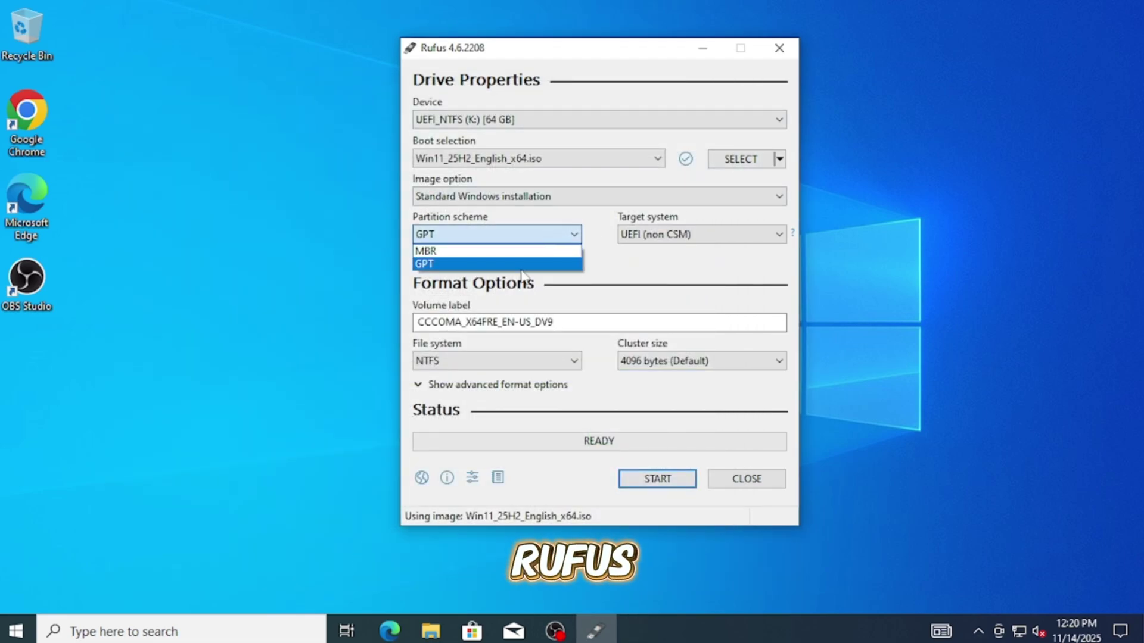
{"action": "left_click", "coordinate": [515, 265]}
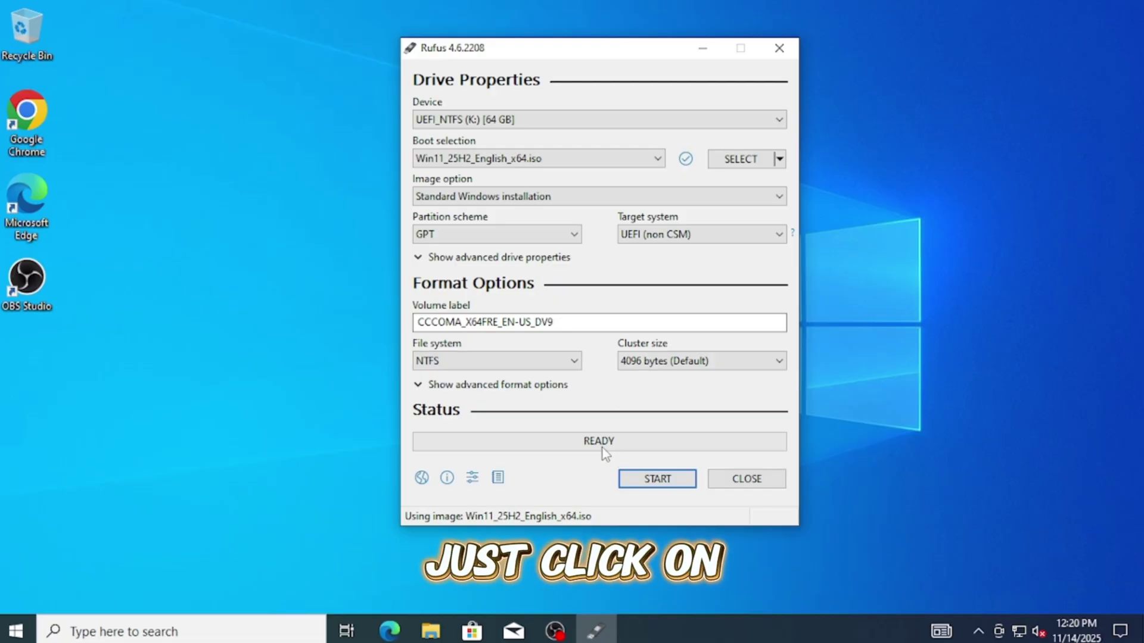
{"action": "left_click", "coordinate": [657, 480]}
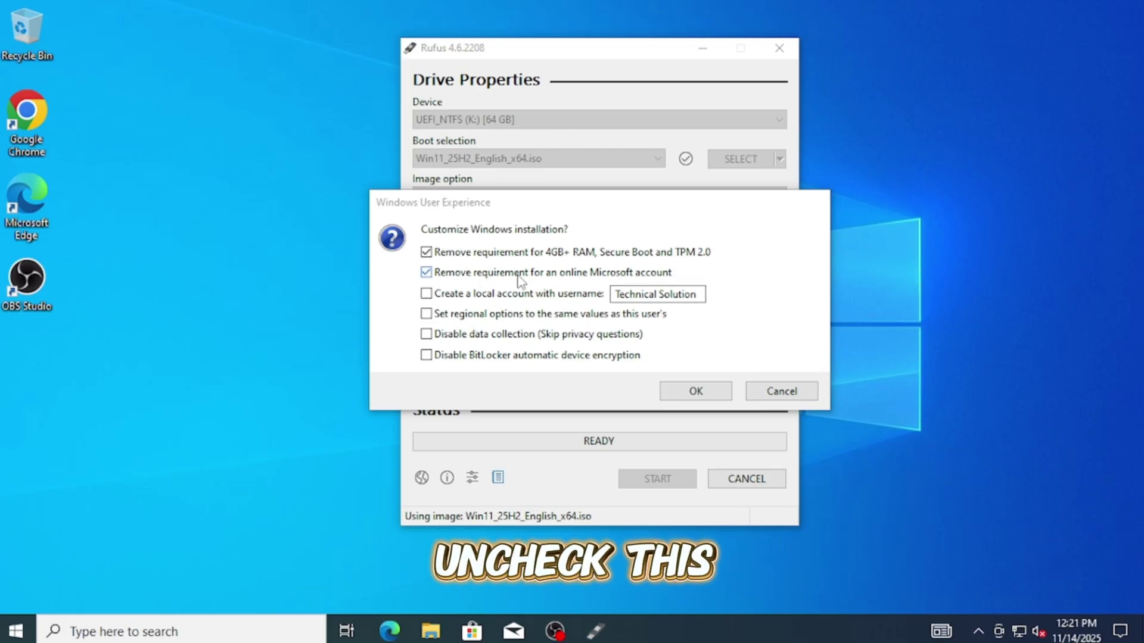
{"action": "left_click", "coordinate": [426, 272]}
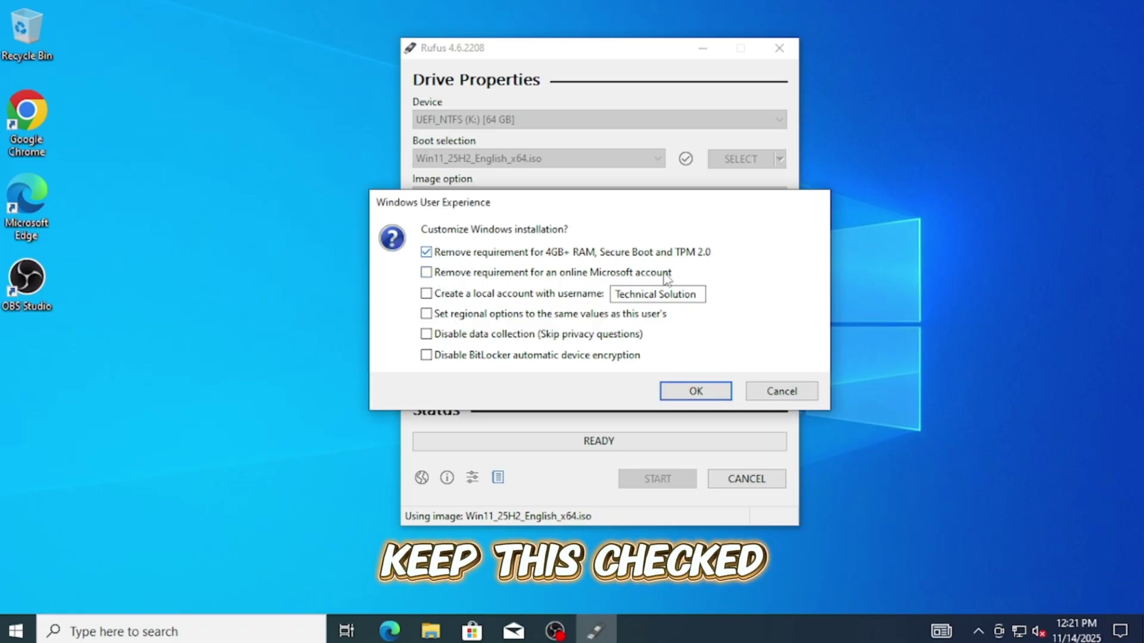
Step: Apply the RAM, Secure Boot and TPM 2.0 bypass customizations and accept erasing the USB drive
{"action": "left_click", "coordinate": [696, 392]}
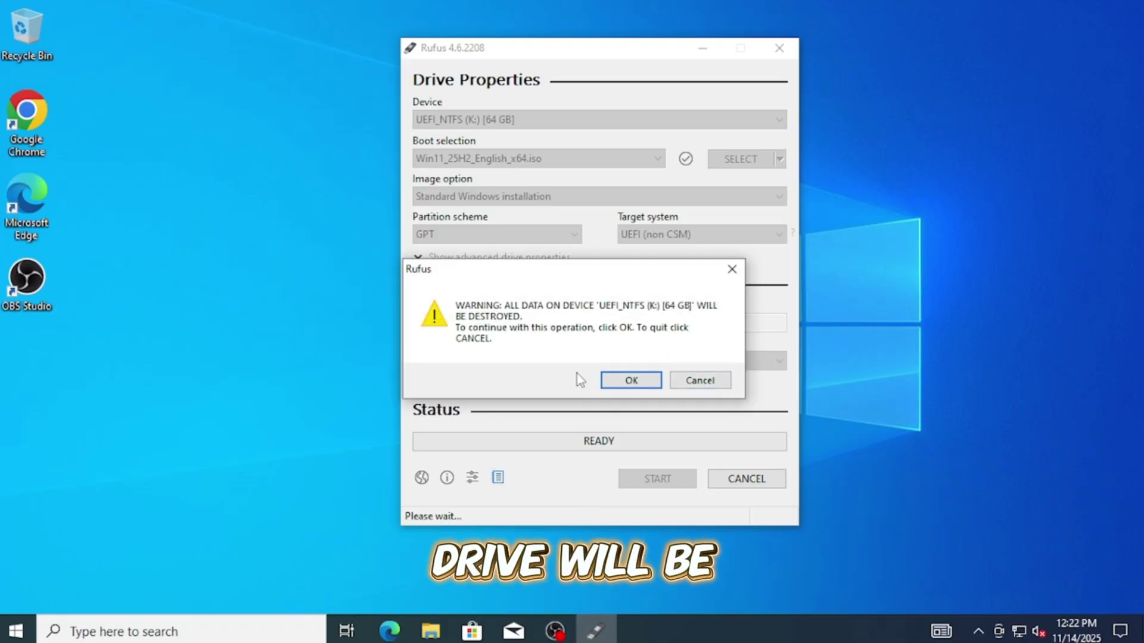
{"action": "left_click", "coordinate": [629, 381]}
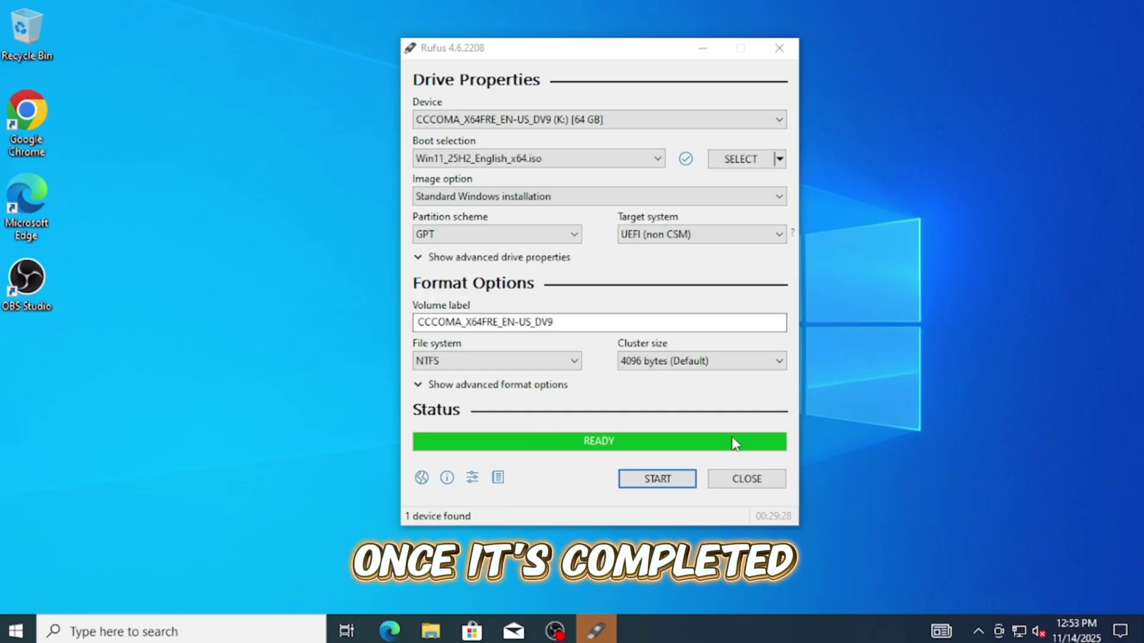
Step: Close the finished Rufus window and refresh the desktop, briefly checking This PC
{"action": "left_click", "coordinate": [734, 443]}
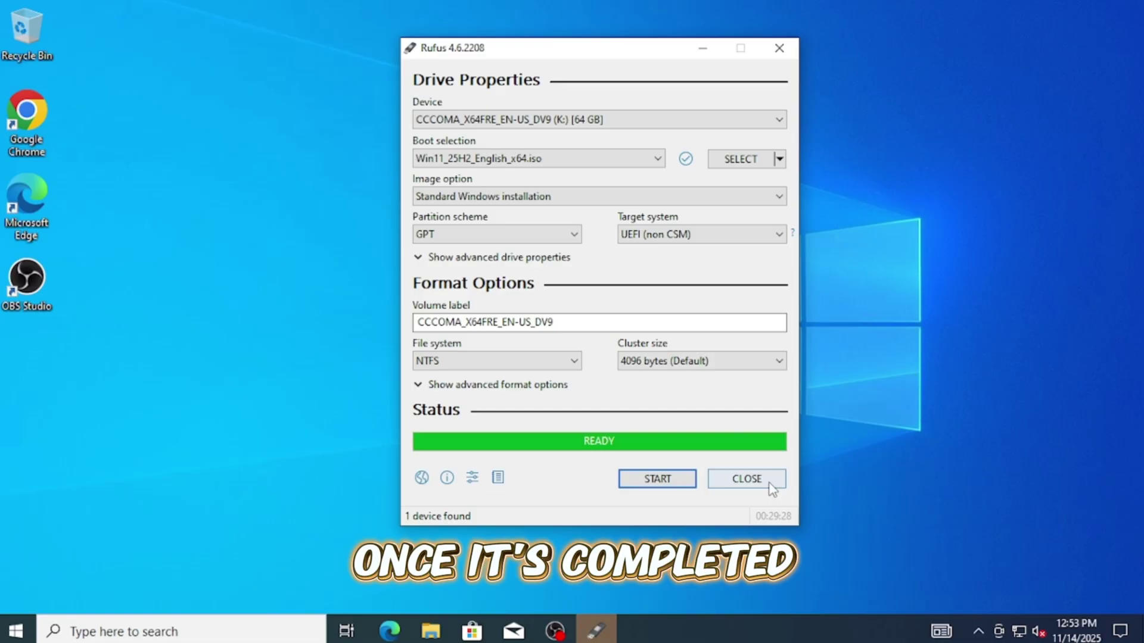
{"action": "left_click", "coordinate": [768, 485]}
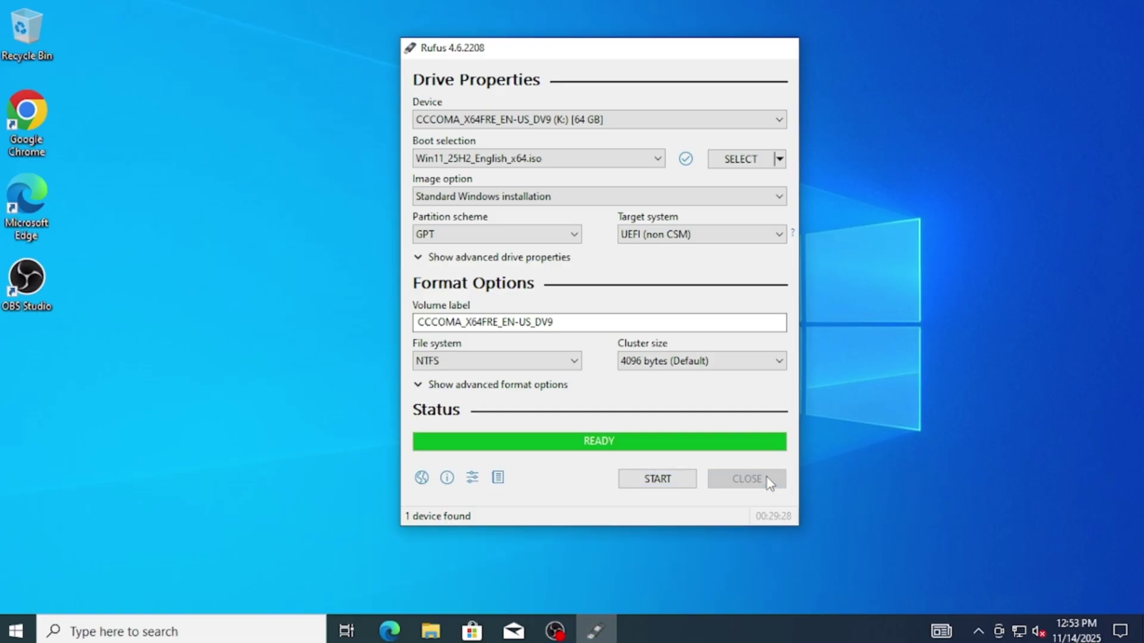
{"action": "right_click", "coordinate": [400, 179]}
{"action": "left_click", "coordinate": [456, 230]}
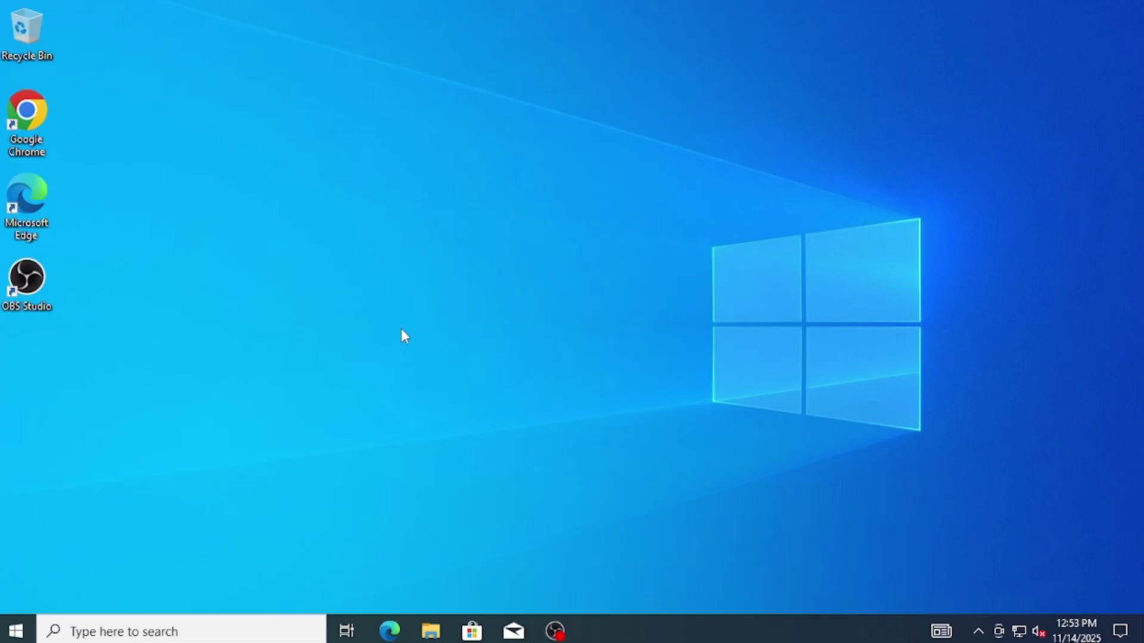
{"action": "left_click", "coordinate": [442, 635]}
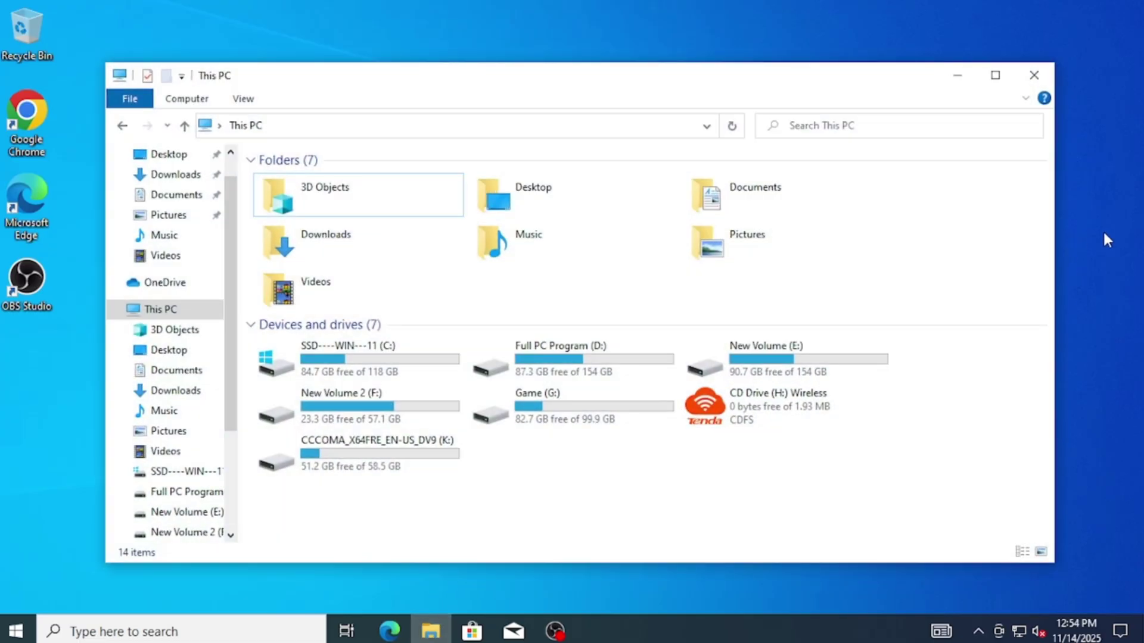
{"action": "key", "text": "alt+F4"}
{"action": "right_click", "coordinate": [642, 206]}
{"action": "left_click", "coordinate": [722, 263]}
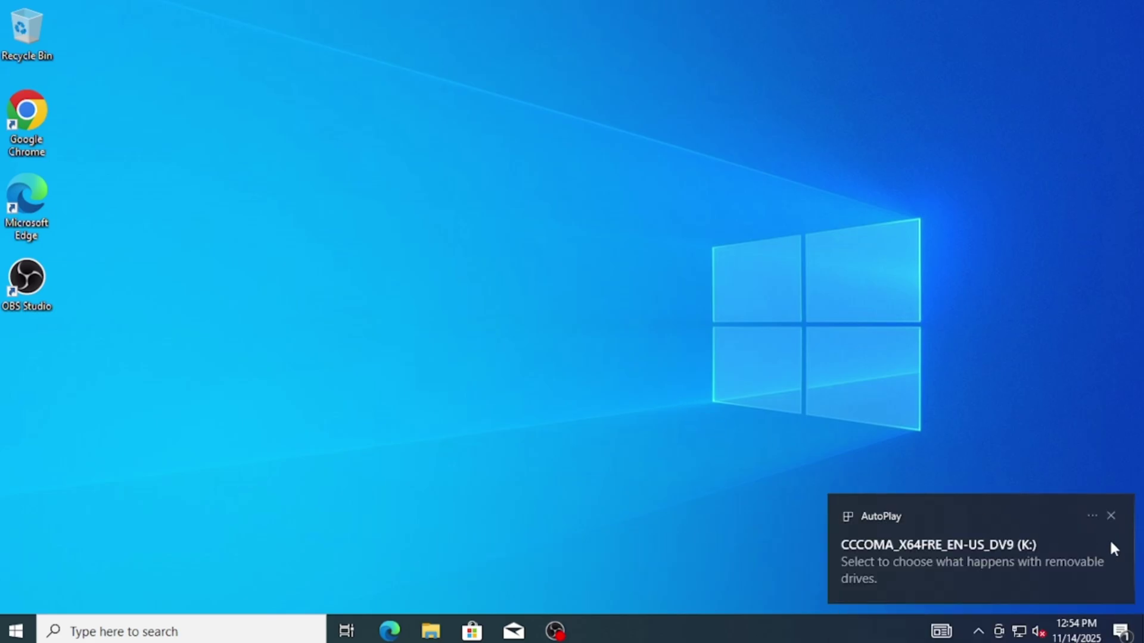
Step: Open drive K: (CCCOMA_X64FRE_EN-US_DV9) in File Explorer, launch setup.exe, and minimize Explorer
{"action": "left_click", "coordinate": [1111, 515]}
{"action": "key", "text": "super+e"}
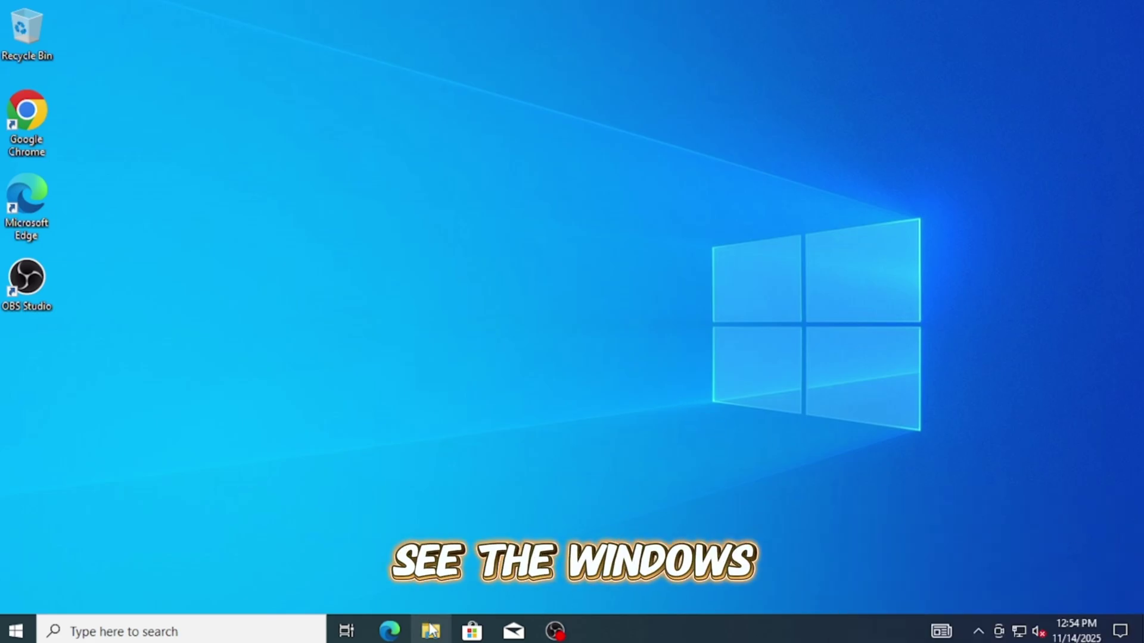
{"action": "right_click", "coordinate": [1123, 246]}
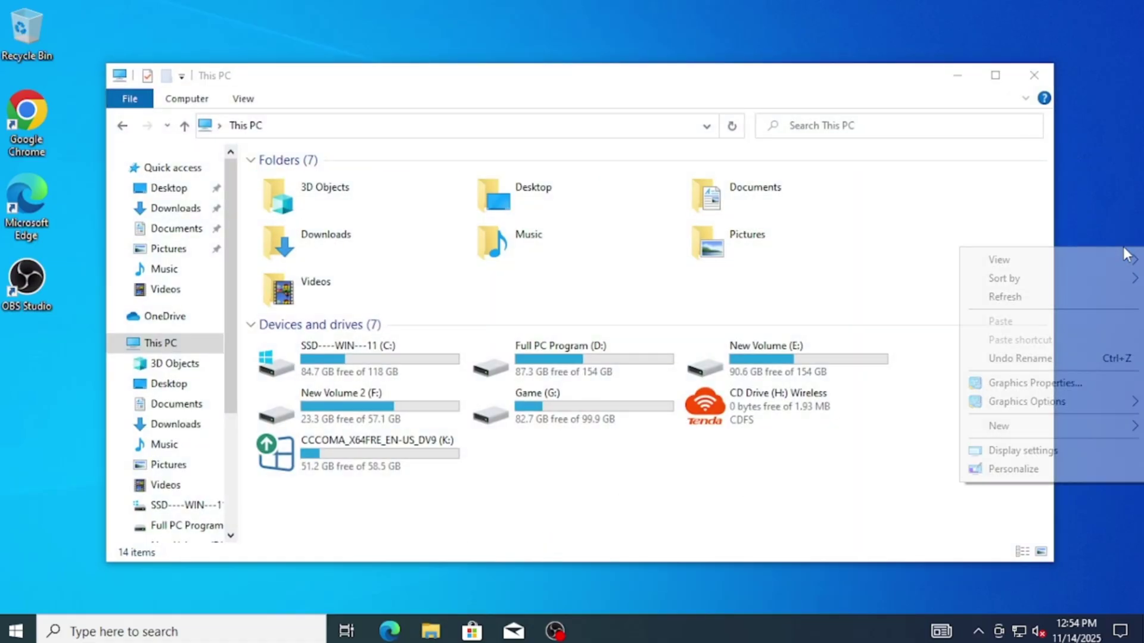
{"action": "left_click", "coordinate": [1102, 298]}
{"action": "double_click", "coordinate": [352, 448]}
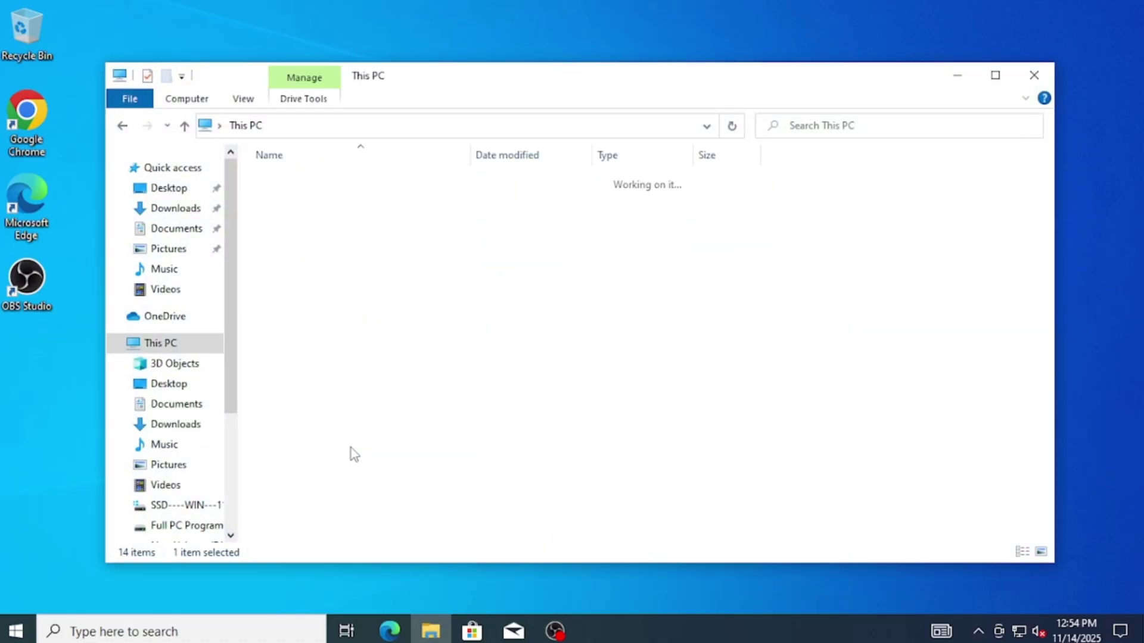
{"action": "double_click", "coordinate": [294, 325]}
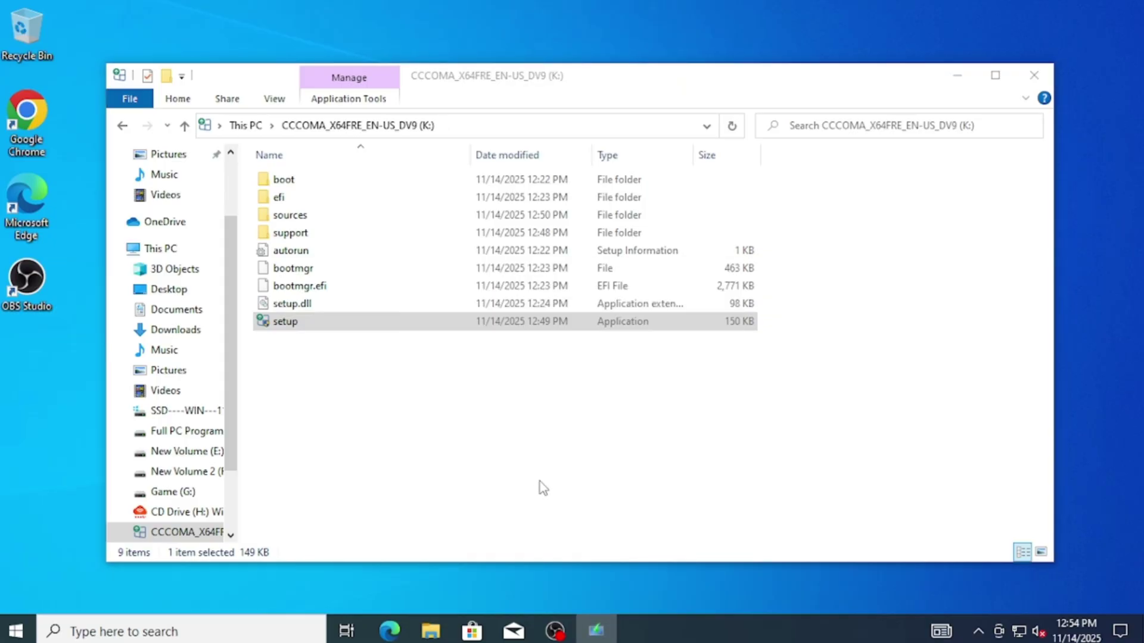
{"action": "left_click", "coordinate": [958, 75]}
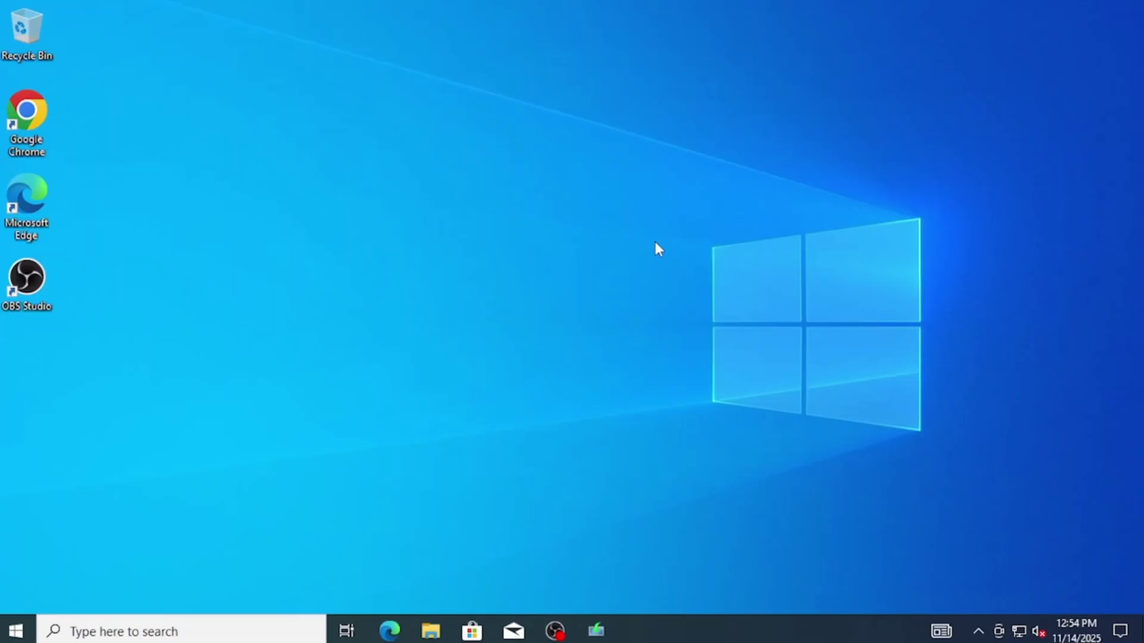
Step: Skip downloading updates with 'Not right now' and accept the Windows 11 license terms
{"action": "left_click", "coordinate": [590, 633]}
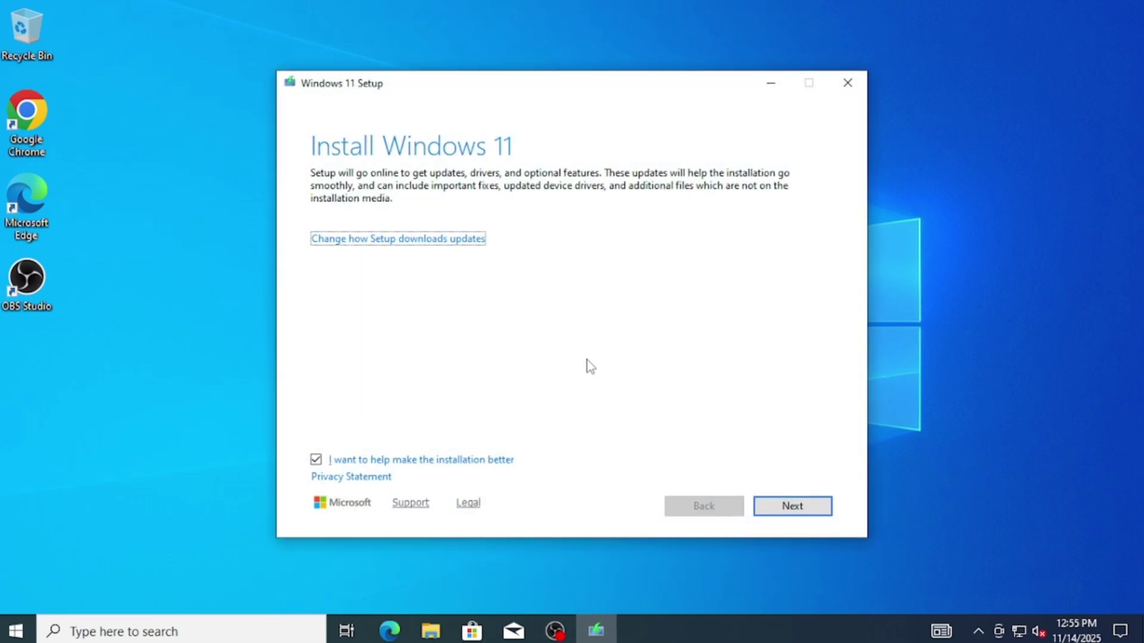
{"action": "left_click", "coordinate": [411, 241]}
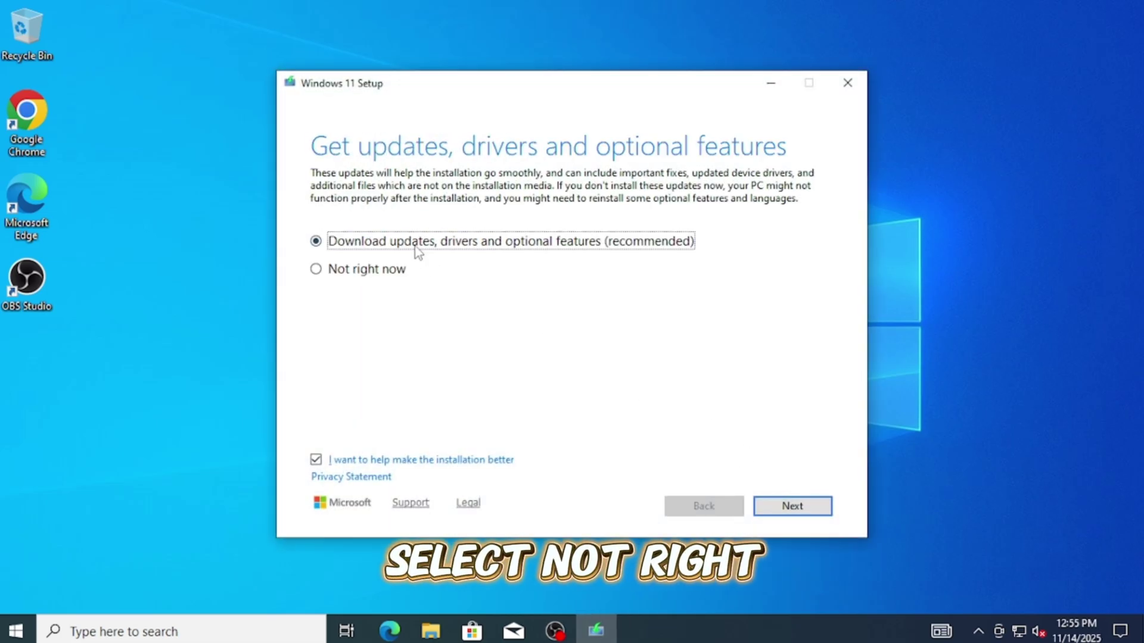
{"action": "left_click", "coordinate": [326, 271]}
{"action": "left_click", "coordinate": [792, 505]}
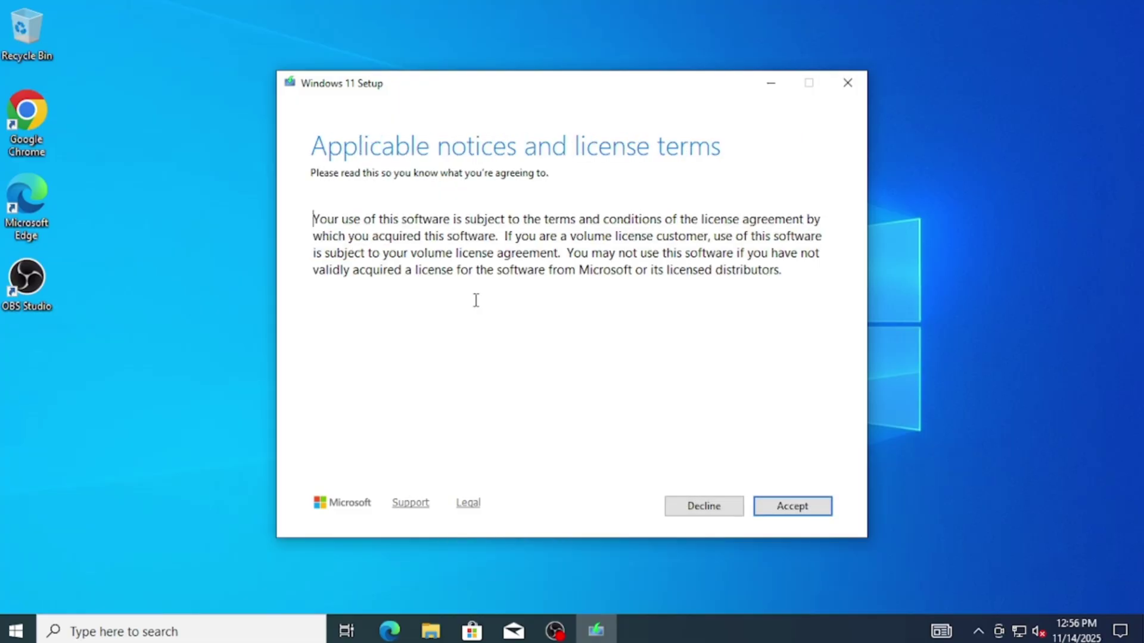
{"action": "left_click", "coordinate": [801, 505]}
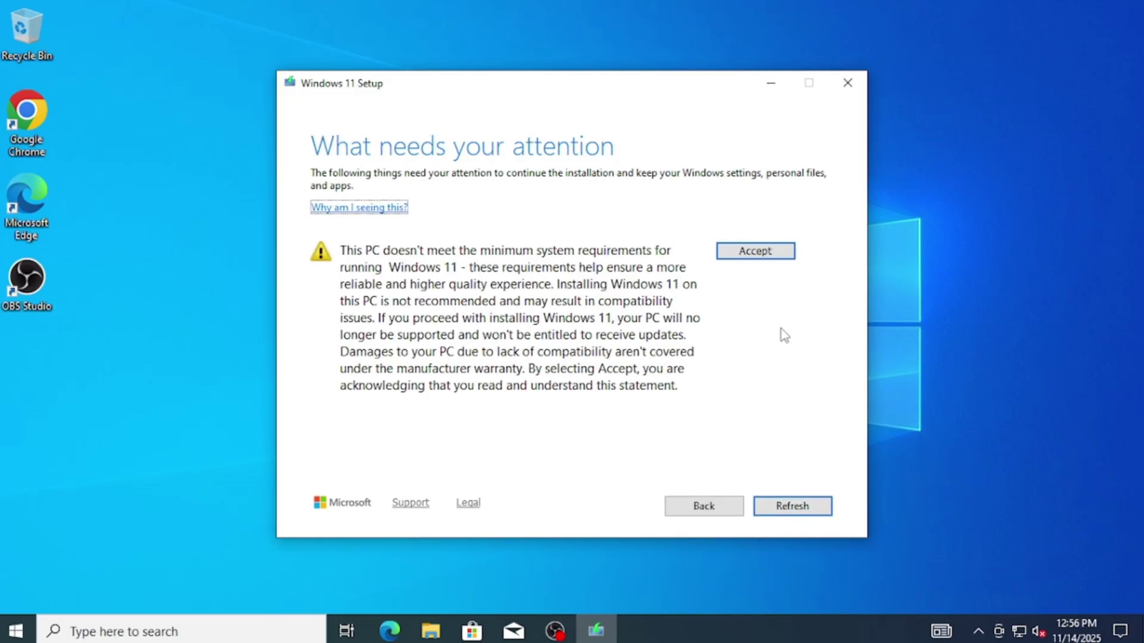
Step: Accept the unsupported-PC warning and choose to keep personal files and apps
{"action": "left_click", "coordinate": [768, 255]}
{"action": "left_click", "coordinate": [1039, 287]}
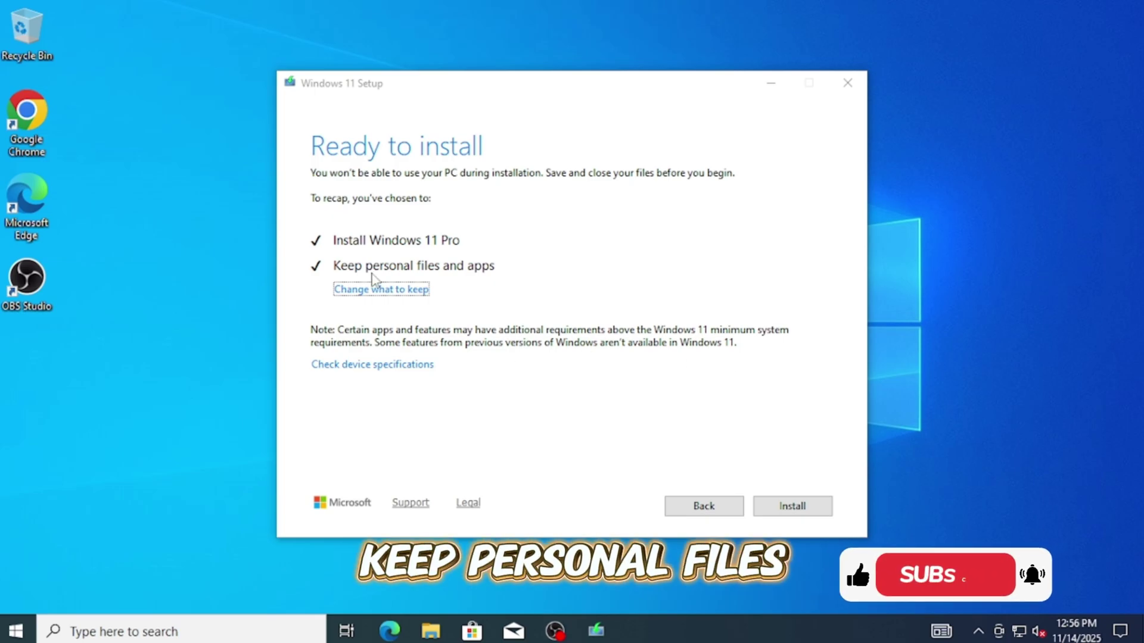
{"action": "left_click", "coordinate": [377, 290]}
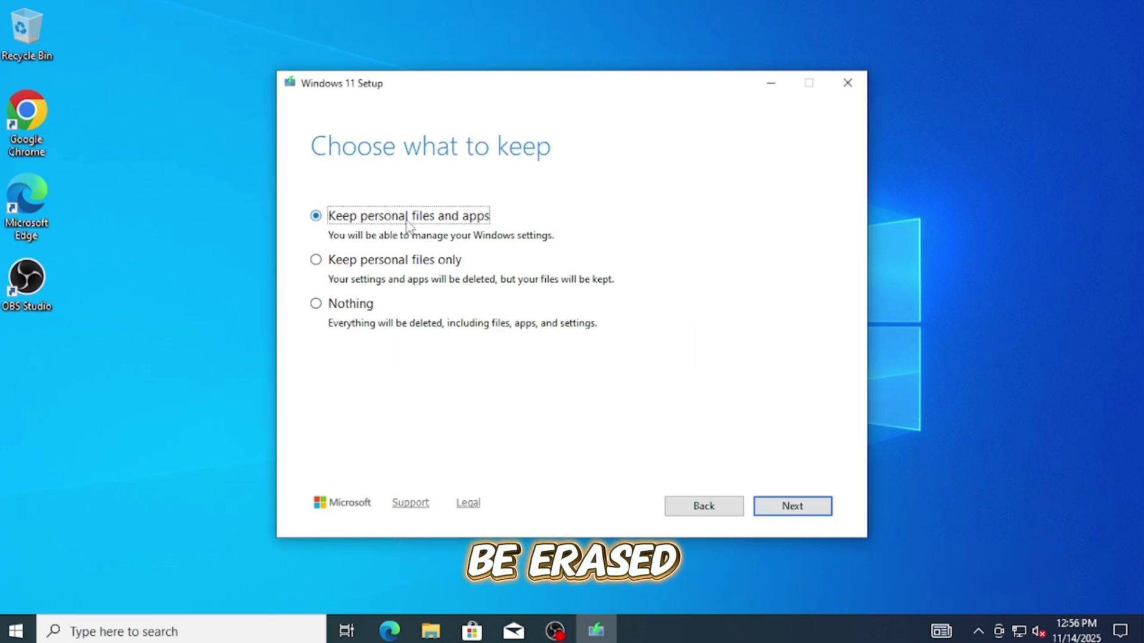
{"action": "left_click", "coordinate": [803, 508]}
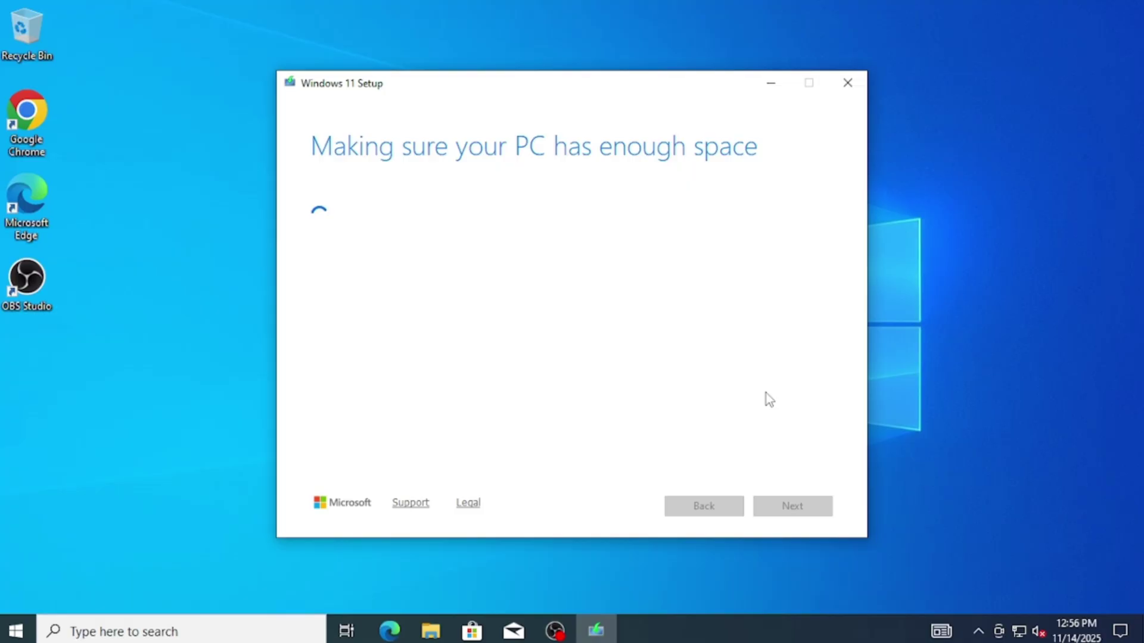
Step: Refresh the desktop and start installing Windows 11 Pro
{"action": "right_click", "coordinate": [1044, 206]}
{"action": "left_click", "coordinate": [1055, 253]}
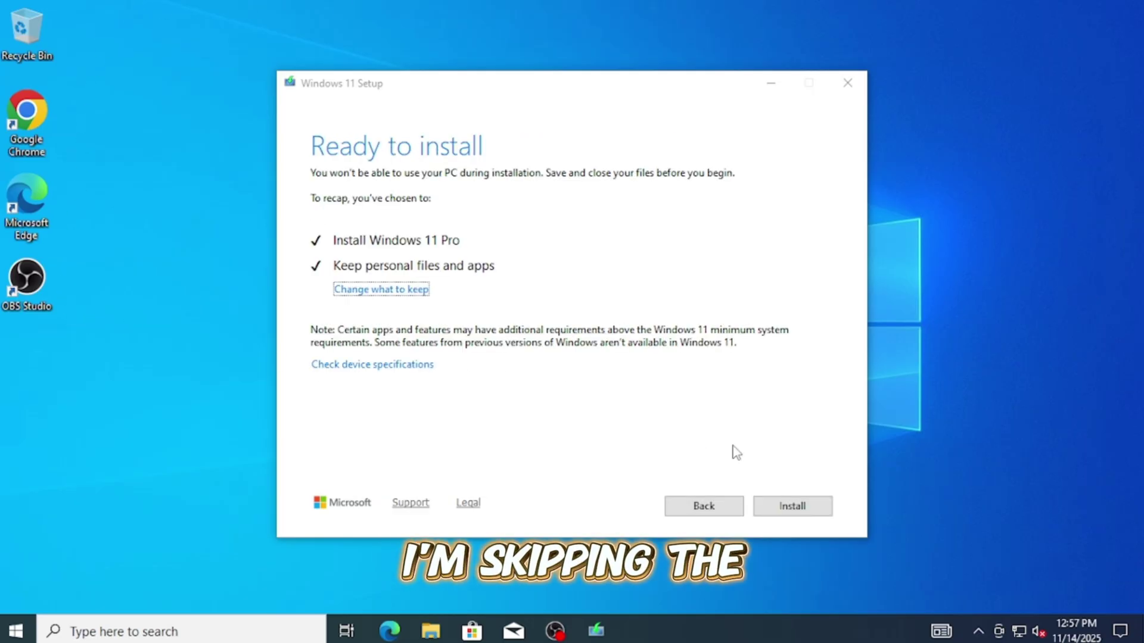
{"action": "left_click", "coordinate": [781, 515]}
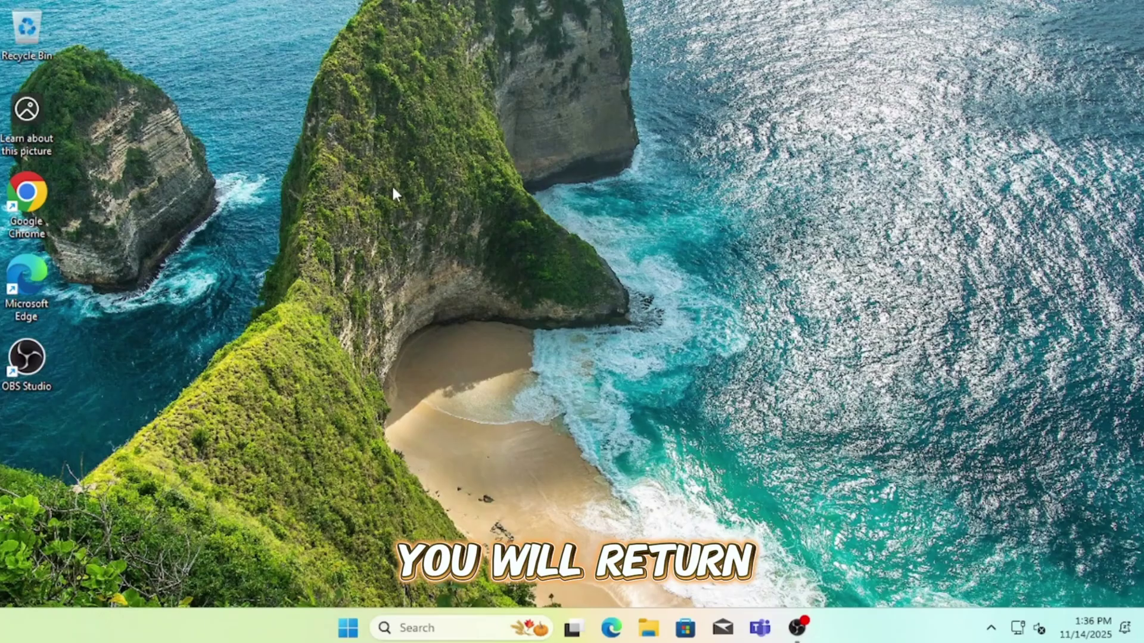
Step: Refresh the new Windows 11 desktop twice once setup finishes, then bring up the Start menu
{"action": "right_click", "coordinate": [391, 185]}
{"action": "left_click", "coordinate": [468, 269]}
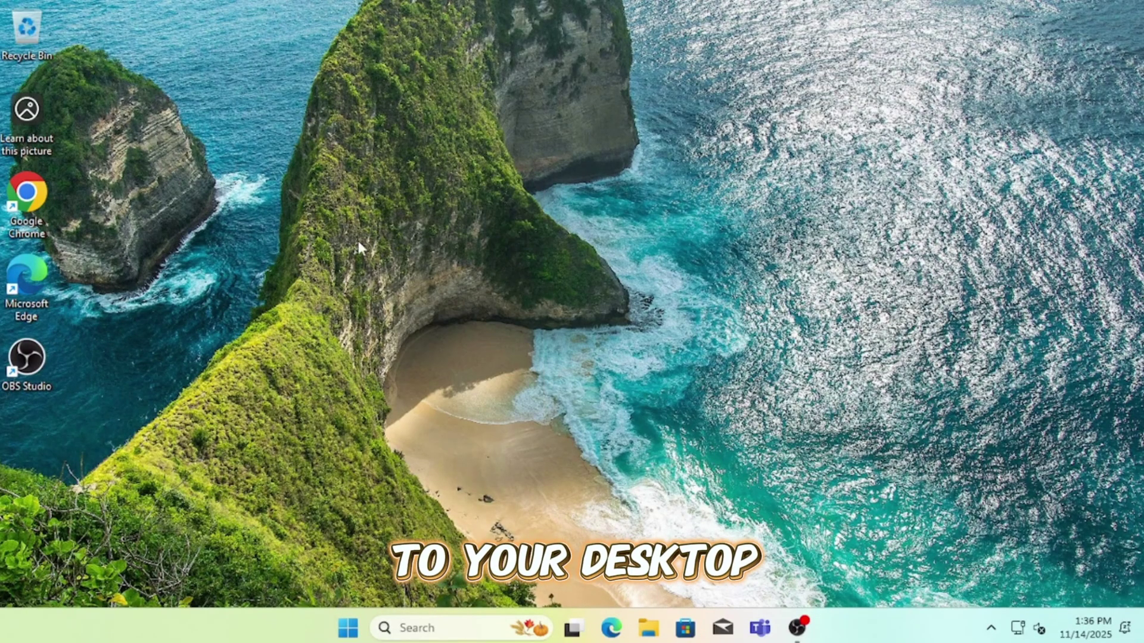
{"action": "right_click", "coordinate": [288, 229]}
{"action": "left_click", "coordinate": [360, 294]}
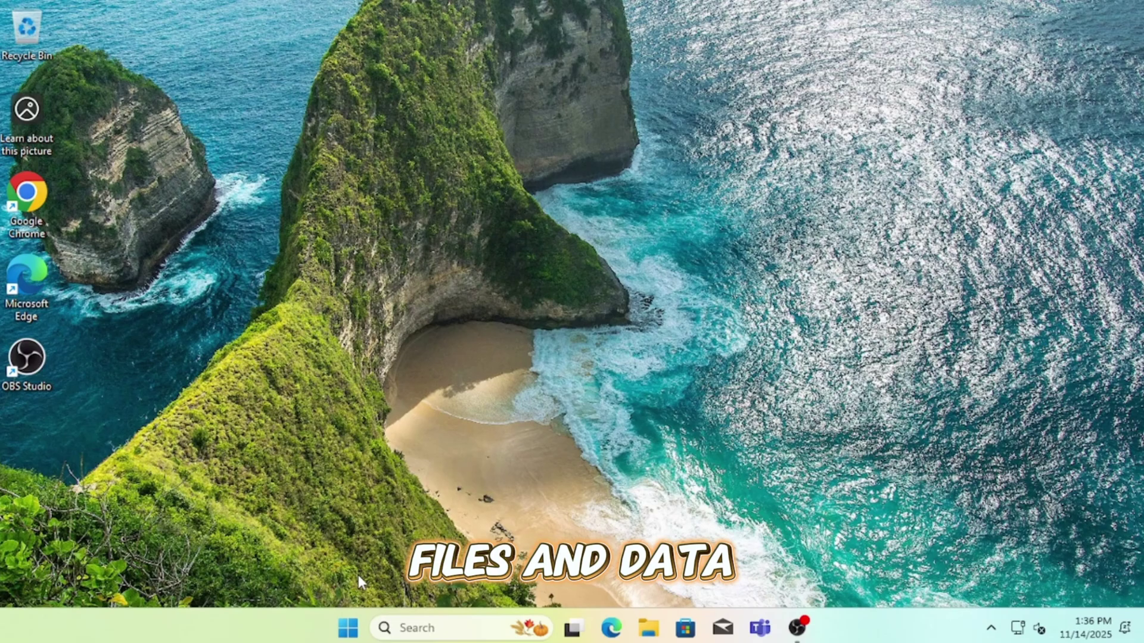
{"action": "left_click", "coordinate": [348, 627]}
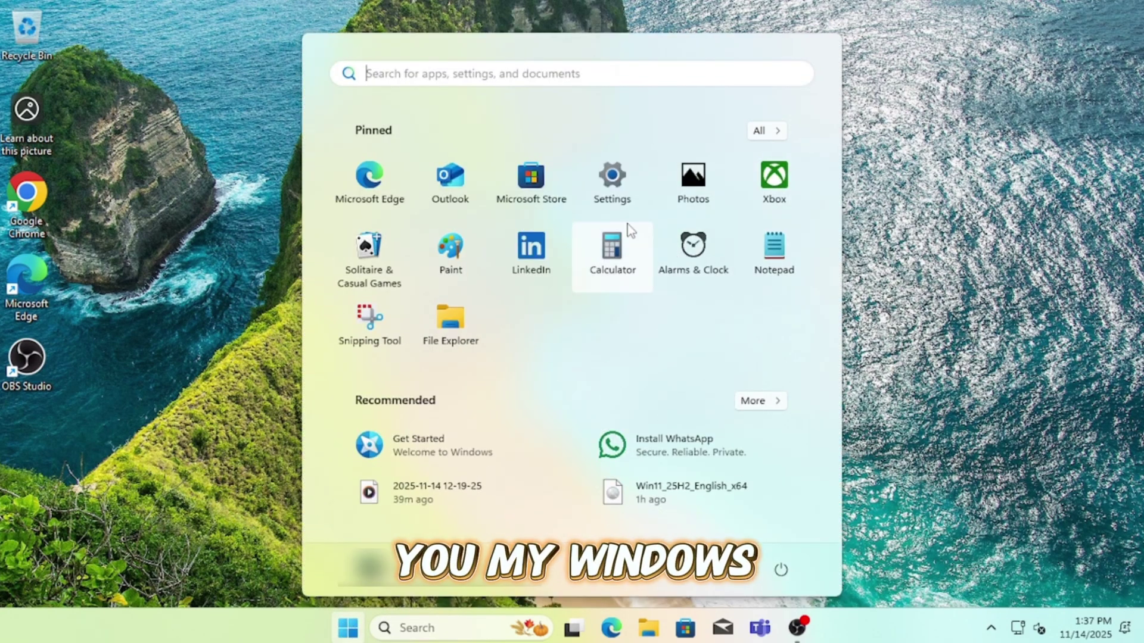
Step: Open Settings > System > About and check Windows 11 Pro version 25H2, build 26200.6584
{"action": "left_click", "coordinate": [619, 190]}
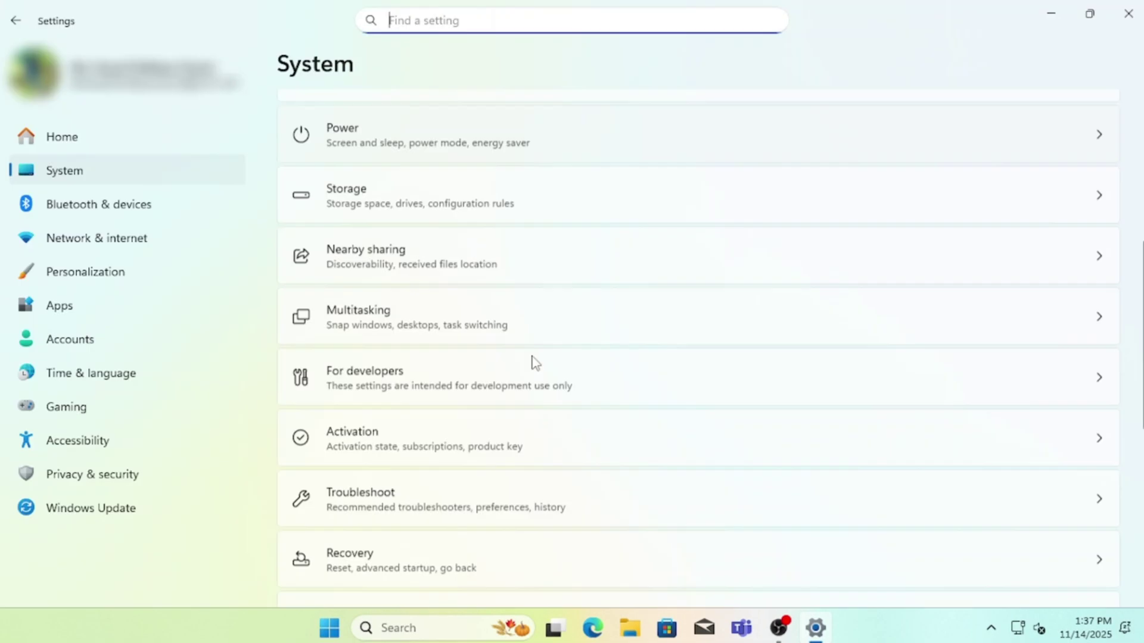
{"action": "scroll", "coordinate": [533, 357], "scroll_direction": "down", "scroll_amount": 7}
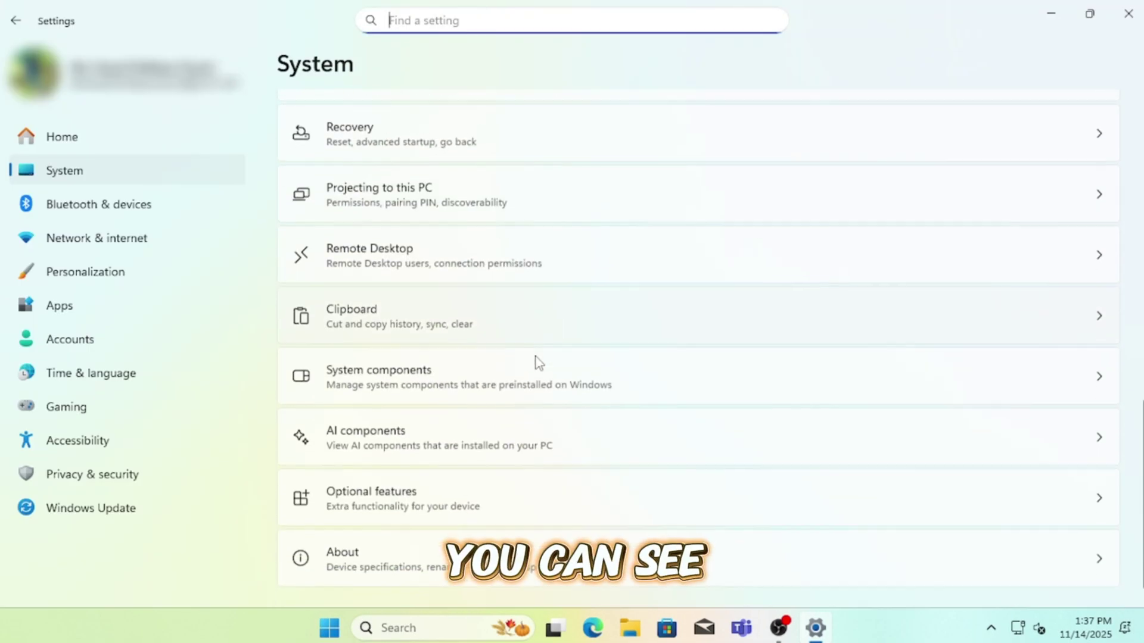
{"action": "left_click", "coordinate": [483, 557]}
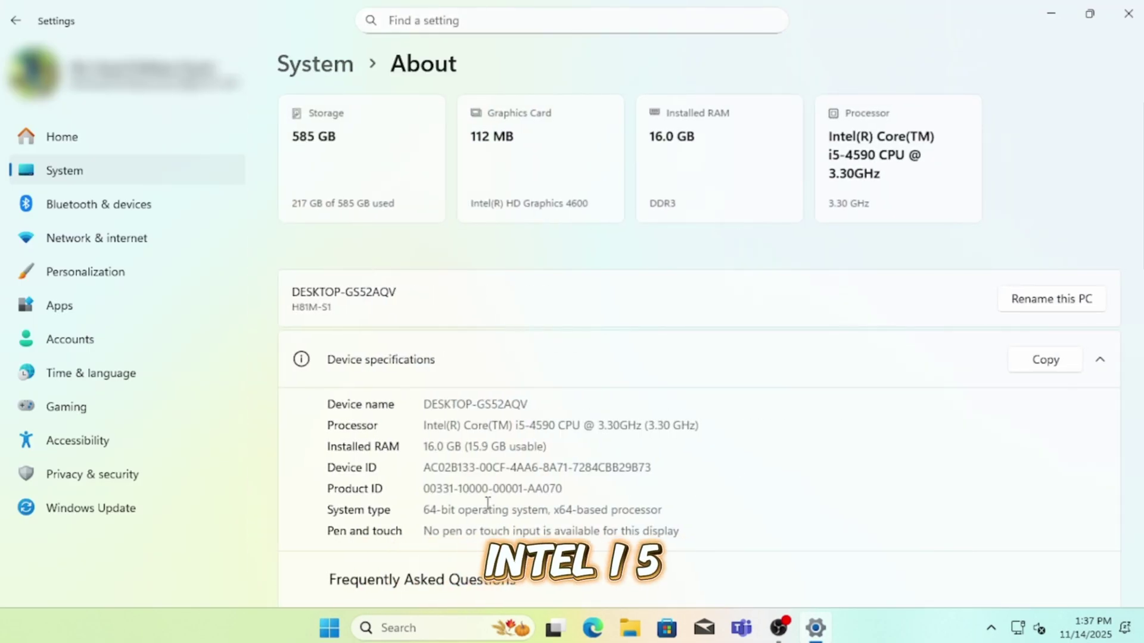
{"action": "scroll", "coordinate": [495, 431], "scroll_direction": "down", "scroll_amount": 4}
{"action": "scroll", "coordinate": [451, 344], "scroll_direction": "up", "scroll_amount": 4}
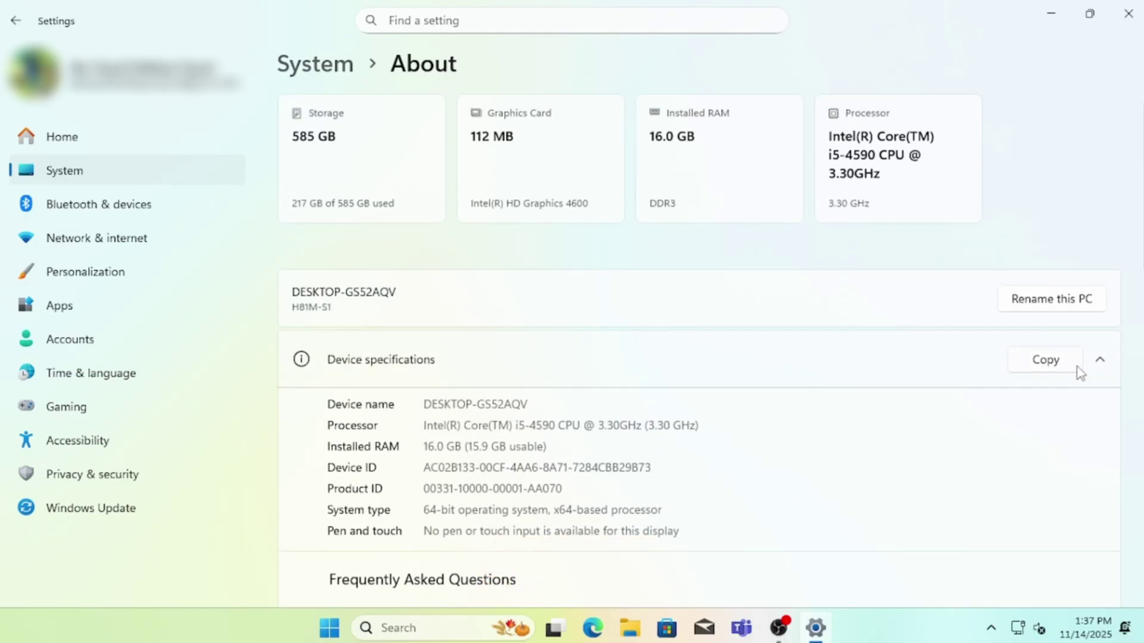
{"action": "scroll", "coordinate": [670, 399], "scroll_direction": "down", "scroll_amount": 4}
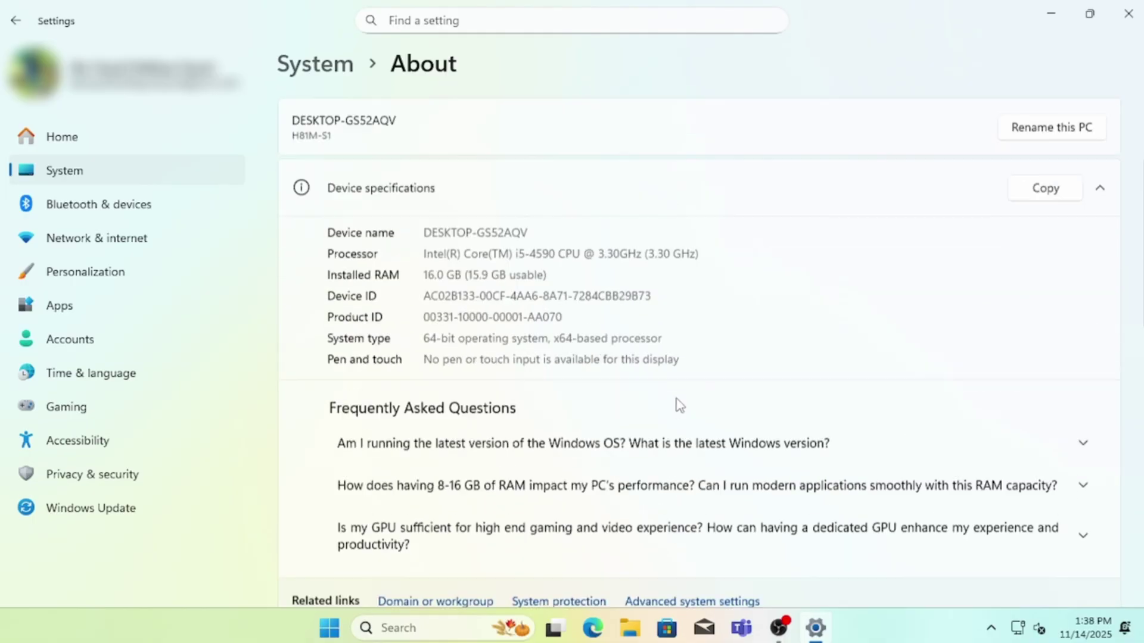
{"action": "scroll", "coordinate": [667, 399], "scroll_direction": "down", "scroll_amount": 6}
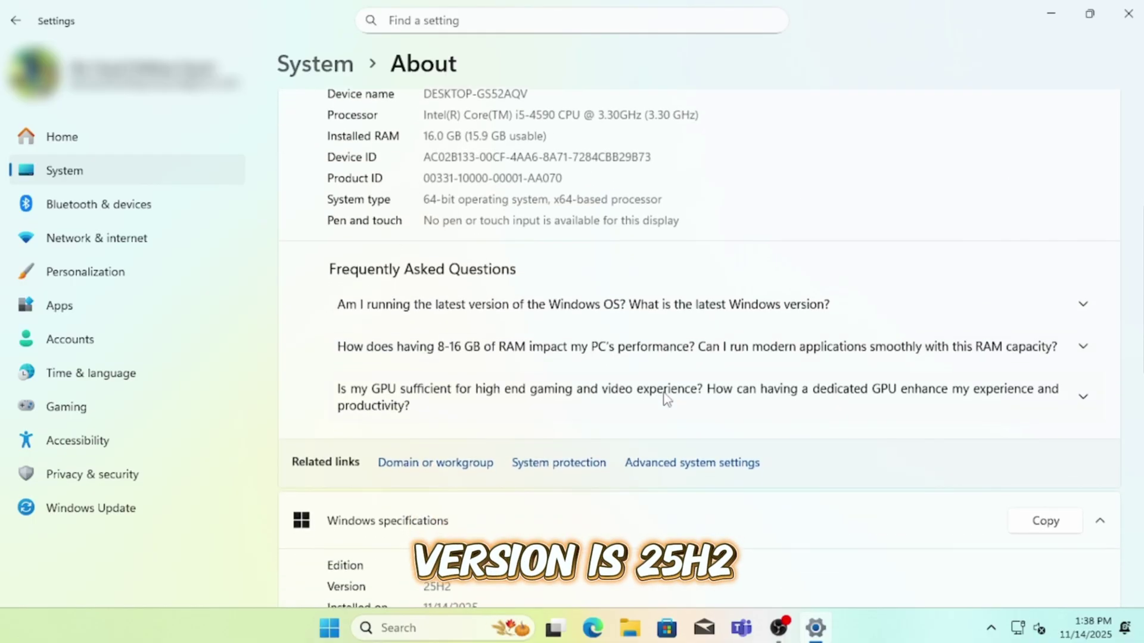
{"action": "scroll", "coordinate": [578, 372], "scroll_direction": "up", "scroll_amount": 1}
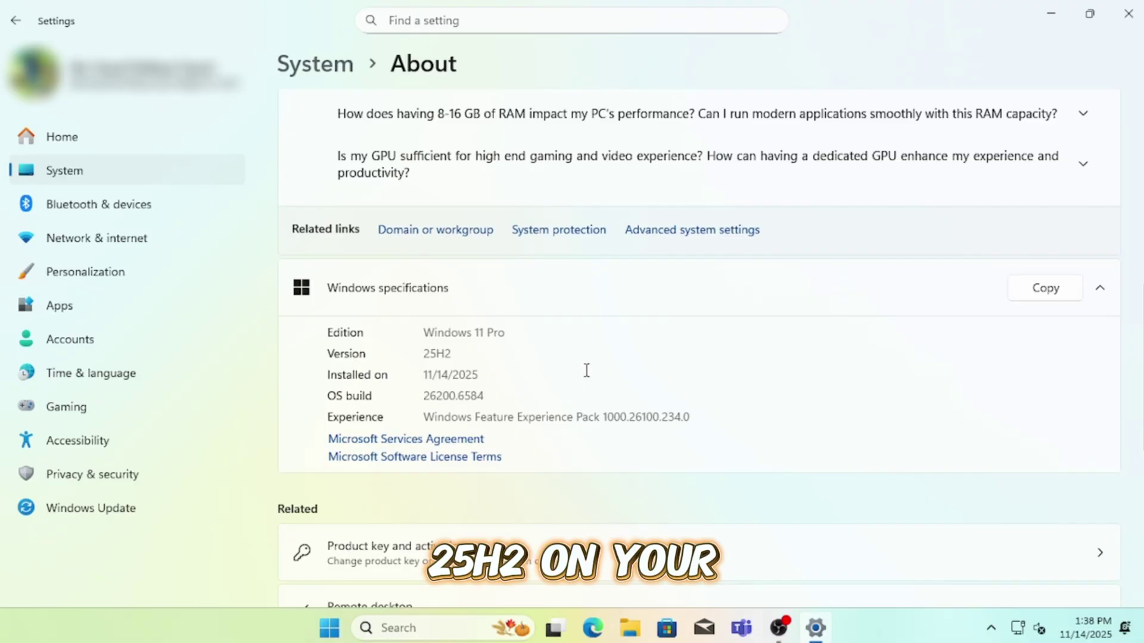
{"action": "scroll", "coordinate": [585, 371], "scroll_direction": "up", "scroll_amount": 5}
{"action": "scroll", "coordinate": [595, 357], "scroll_direction": "up", "scroll_amount": 2}
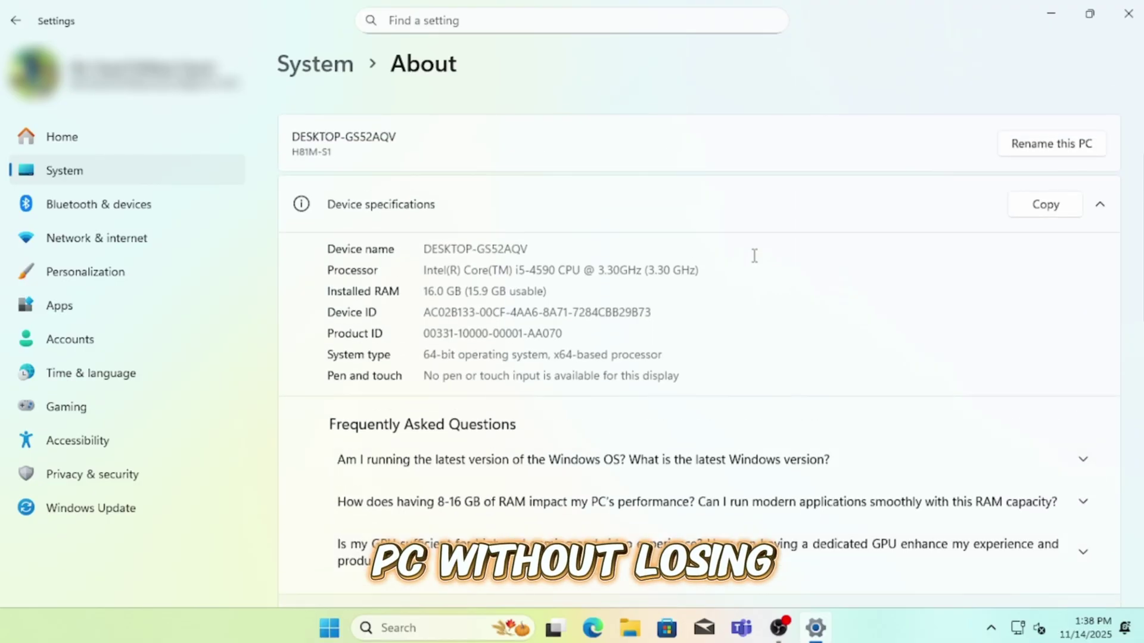
Step: Close the Settings window and refresh the upgraded Windows 11 desktop twice
{"action": "left_click", "coordinate": [1130, 17]}
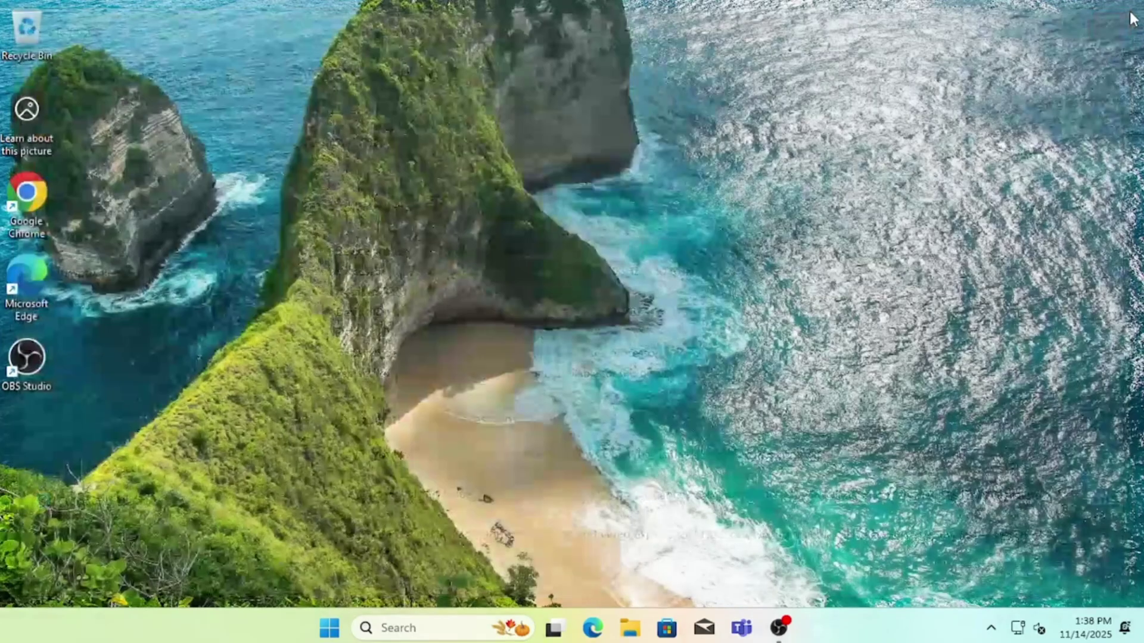
{"action": "right_click", "coordinate": [552, 162]}
{"action": "left_click", "coordinate": [678, 238]}
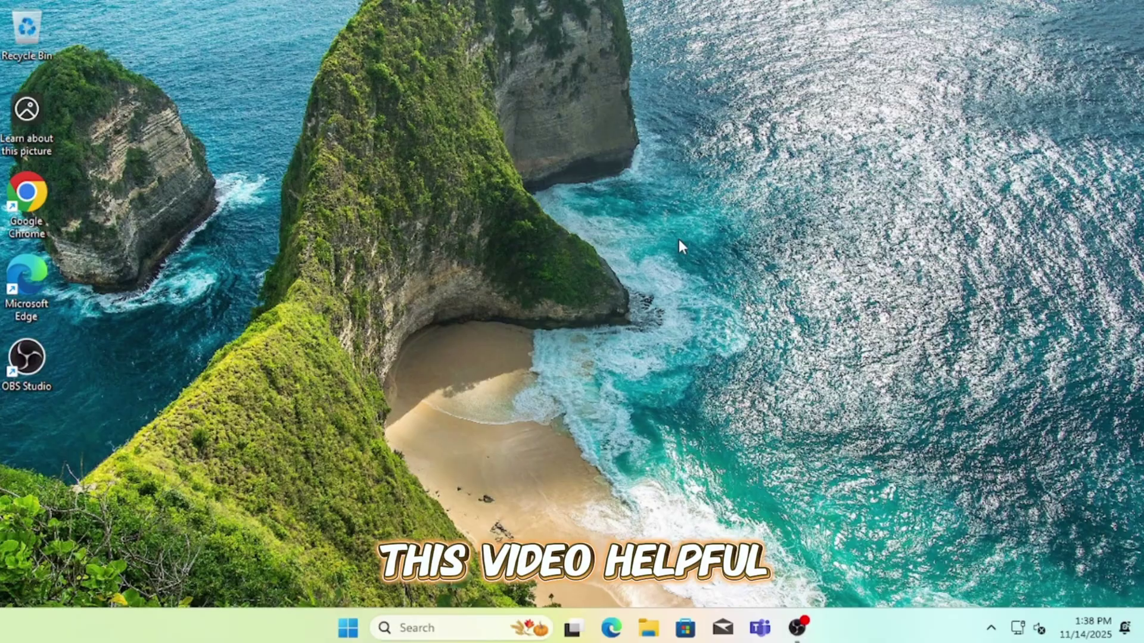
{"action": "right_click", "coordinate": [485, 169]}
{"action": "left_click", "coordinate": [569, 237]}
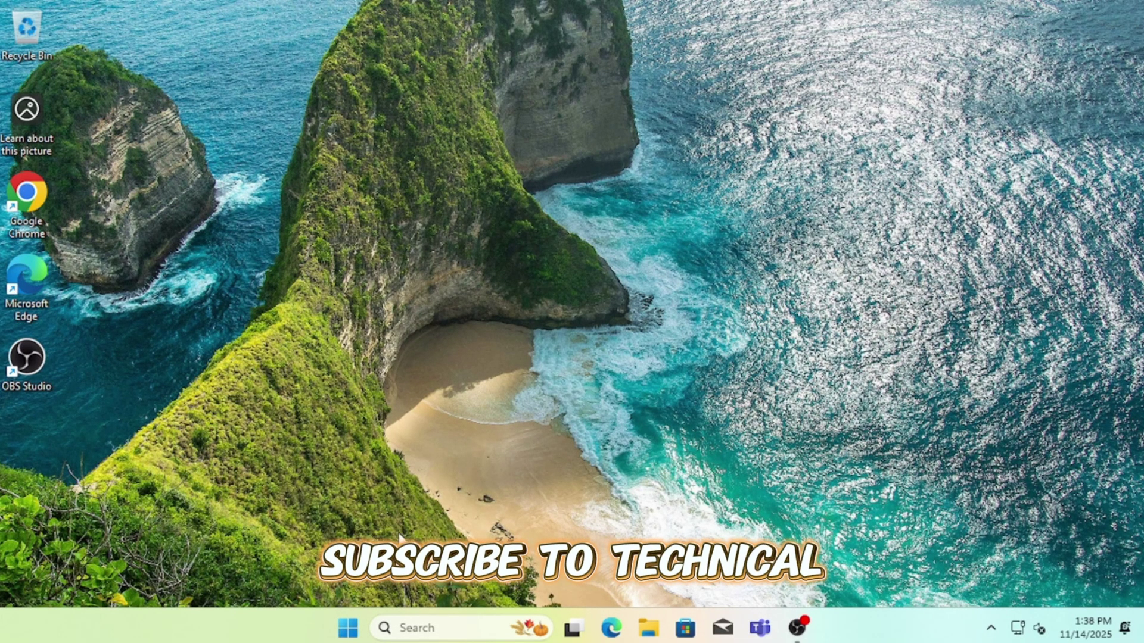